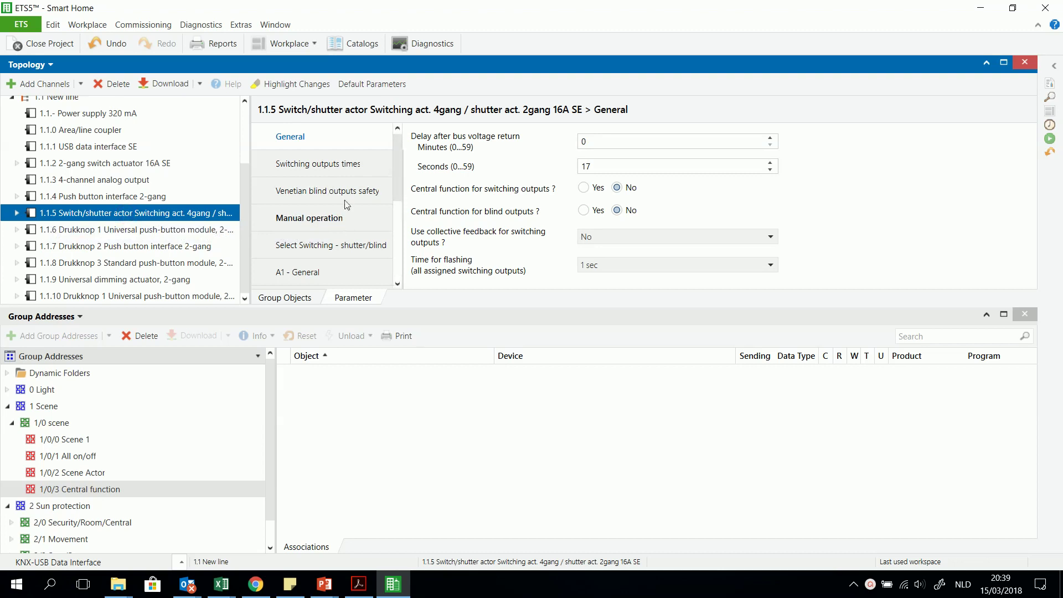
Step: Set Central function to Yes for both switching and blind outputs on actuator 1.1.5's General page
{"action": "left_click", "coordinate": [315, 138]}
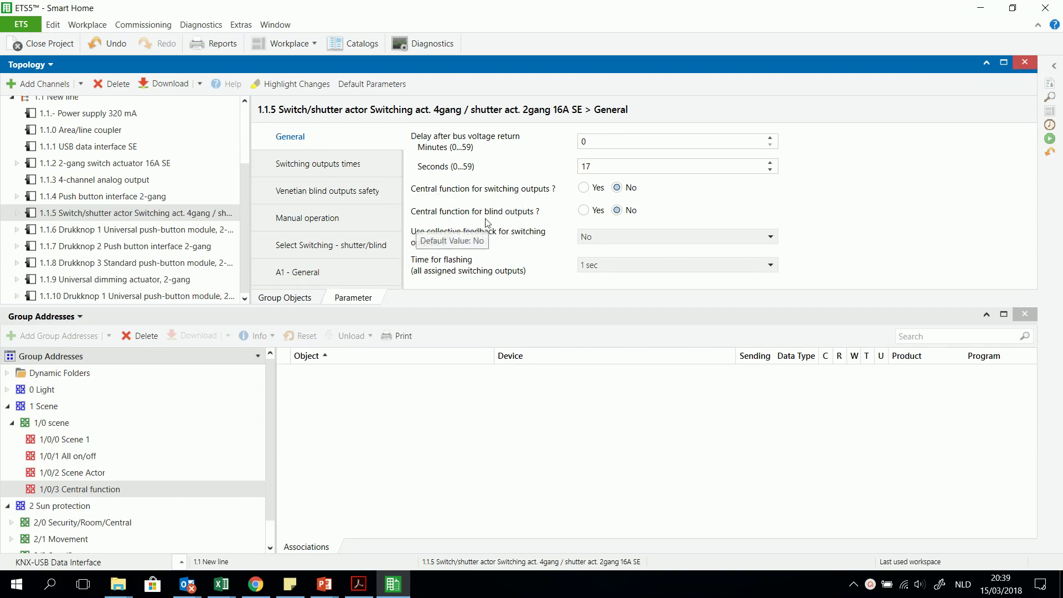
{"action": "left_click", "coordinate": [305, 299]}
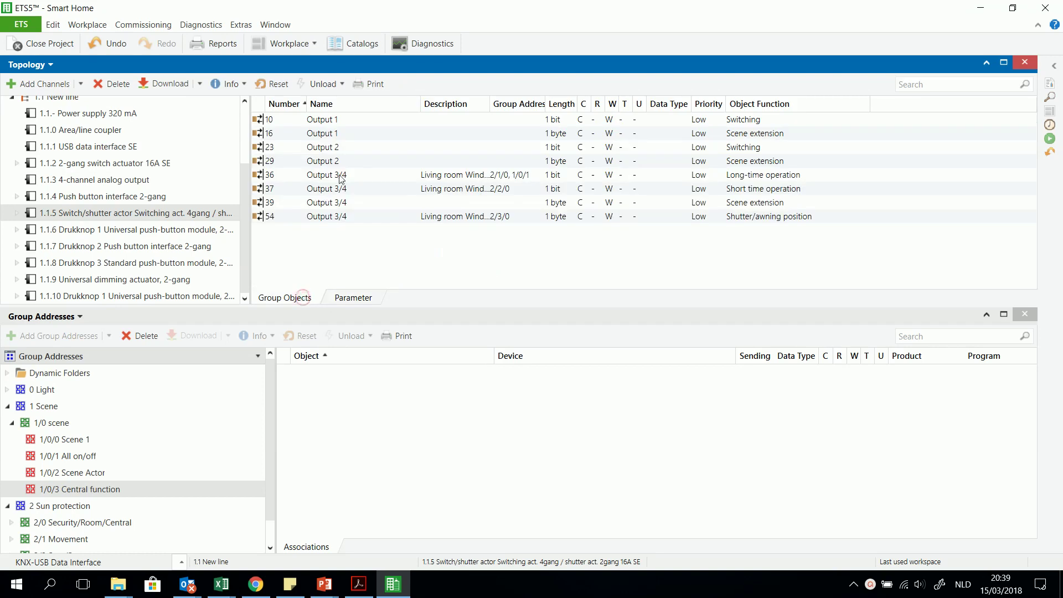
{"action": "left_click", "coordinate": [348, 299]}
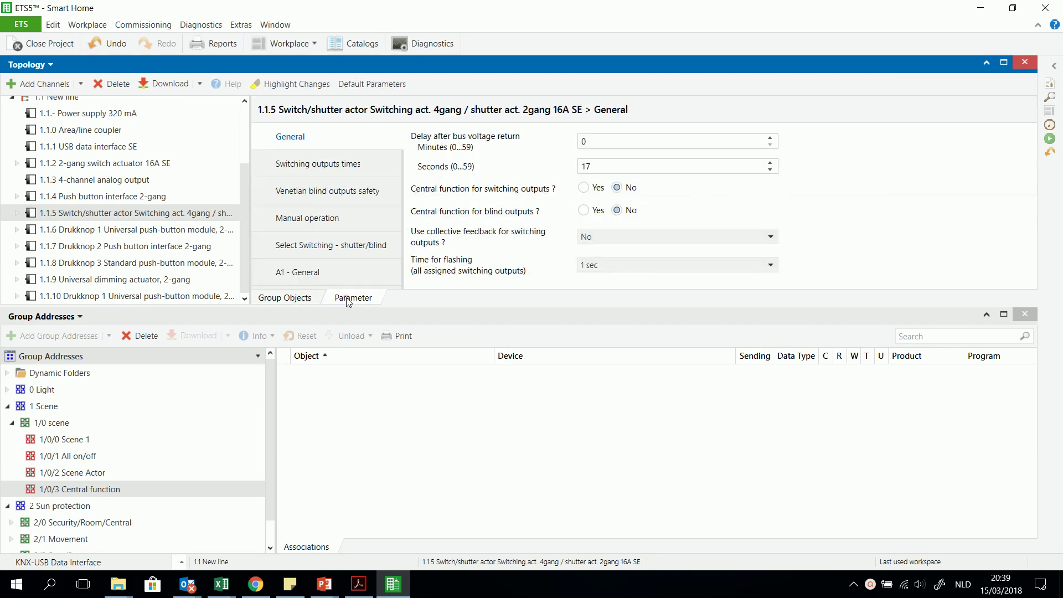
{"action": "left_click", "coordinate": [586, 189]}
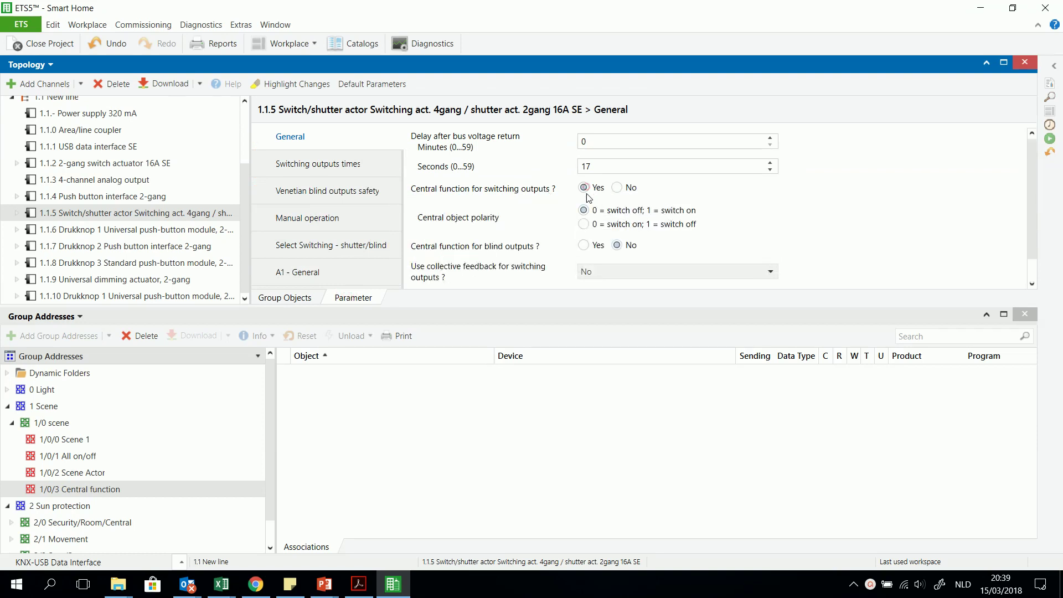
{"action": "left_click", "coordinate": [585, 246]}
Step: Review the new All switching outputs and All shutter/blind outputs objects, then return to Parameter
{"action": "left_click", "coordinate": [292, 298]}
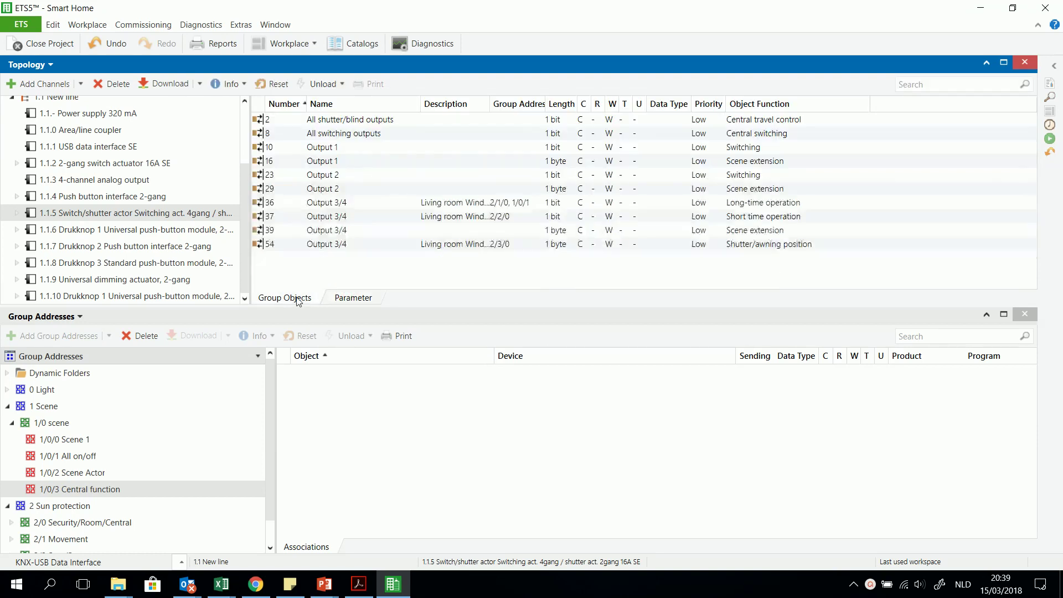
{"action": "left_click", "coordinate": [368, 133]}
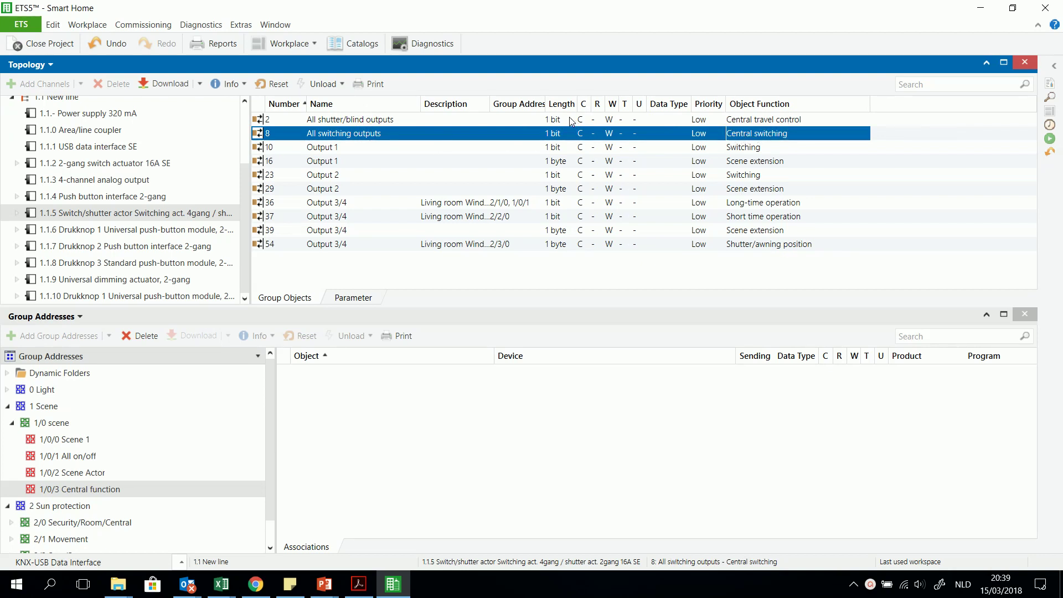
{"action": "left_click", "coordinate": [395, 120]}
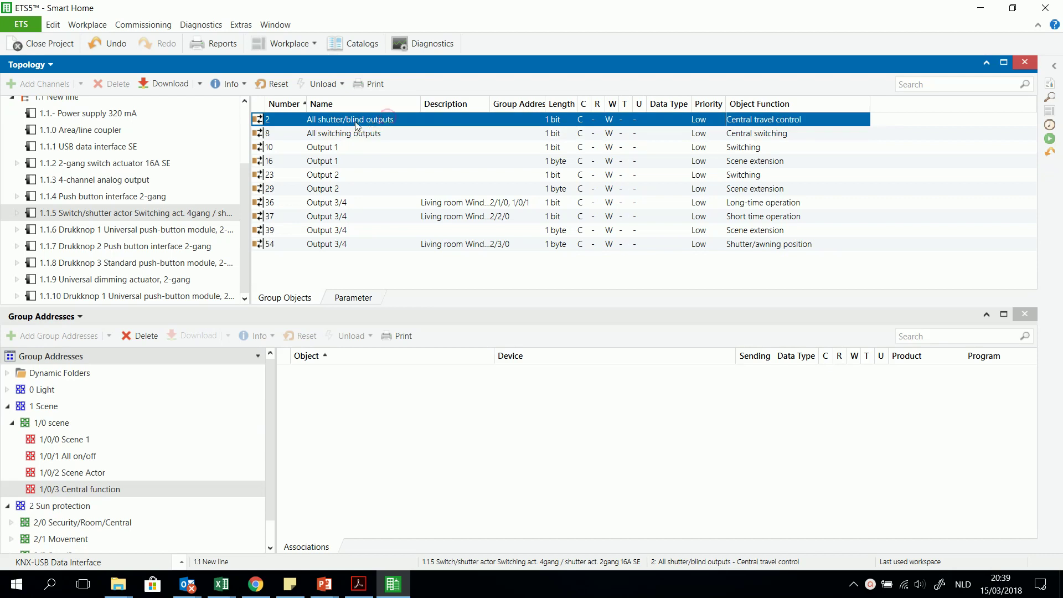
{"action": "left_click", "coordinate": [340, 135]}
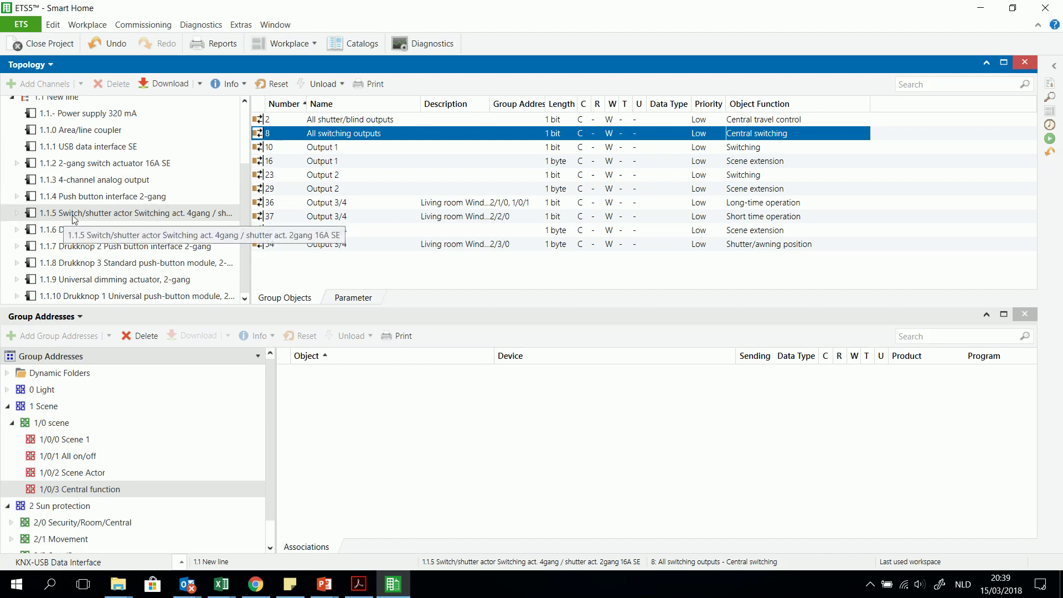
{"action": "left_click", "coordinate": [352, 297]}
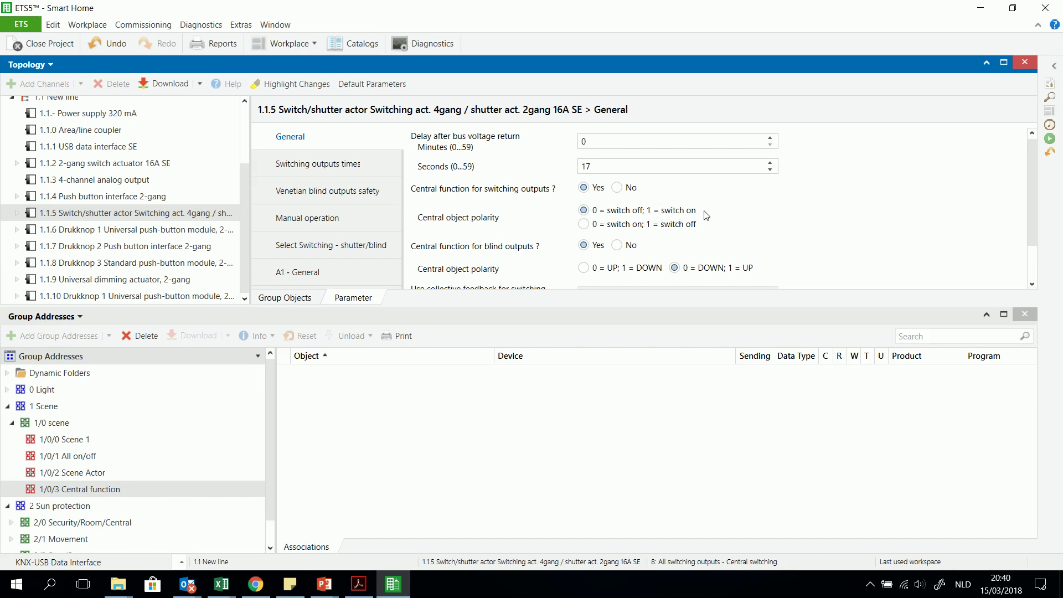
Step: Open Select Switching - shutter/blind, showing outputs 1–2 as 2 x switching and 3–4 as 1 x blind
{"action": "scroll", "coordinate": [552, 256], "scroll_direction": "down", "scroll_amount": 1}
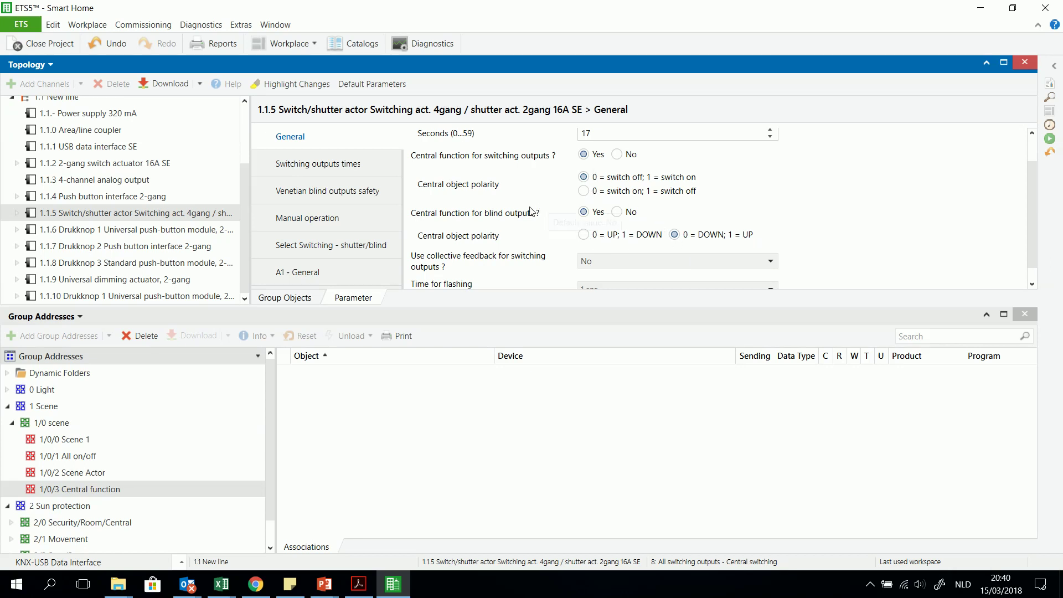
{"action": "left_click", "coordinate": [293, 274]}
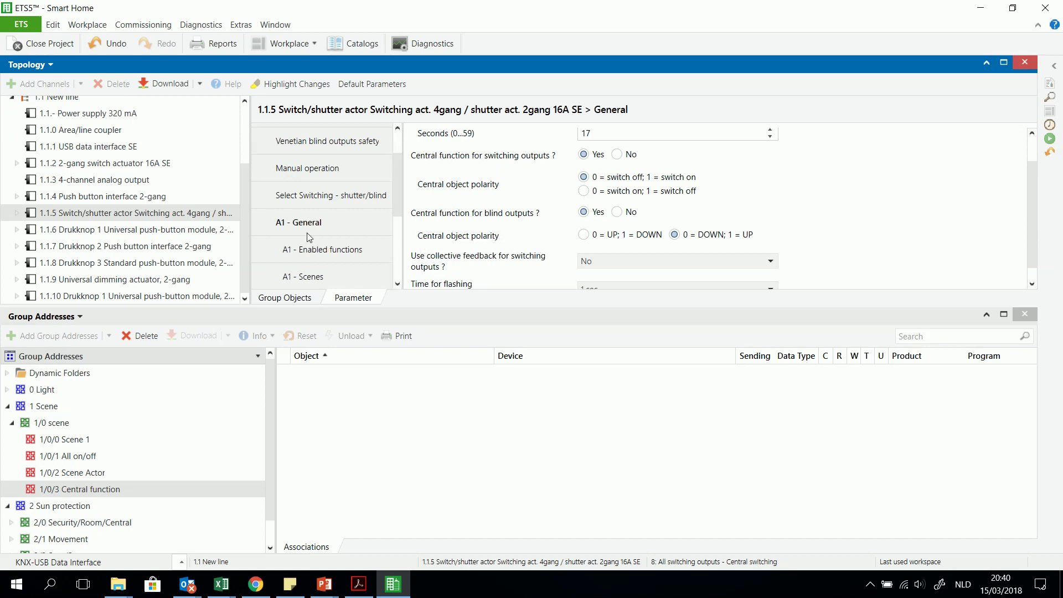
{"action": "scroll", "coordinate": [303, 230], "scroll_direction": "up", "scroll_amount": 2}
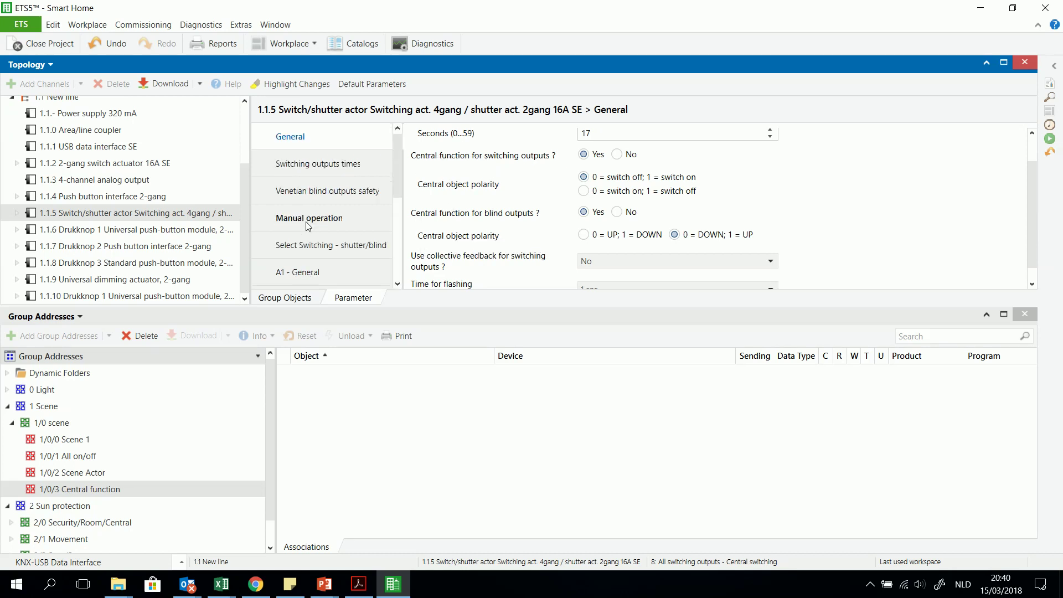
{"action": "left_click", "coordinate": [317, 251]}
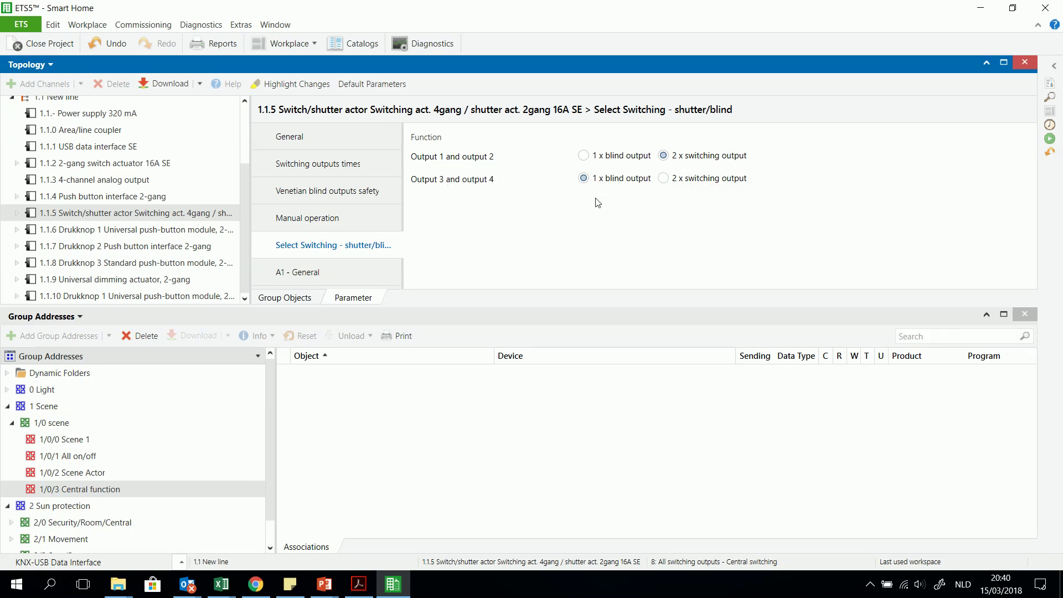
Step: Set Assignment to central function to Yes on the A1 - General page
{"action": "scroll", "coordinate": [330, 236], "scroll_direction": "down", "scroll_amount": 1}
{"action": "left_click", "coordinate": [310, 226]}
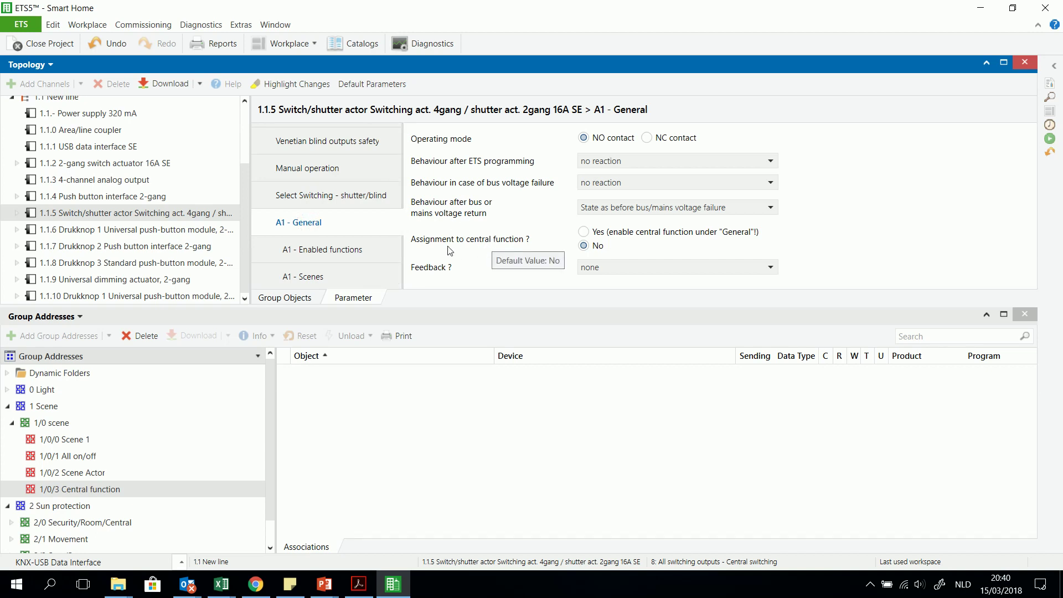
{"action": "left_click", "coordinate": [584, 232]}
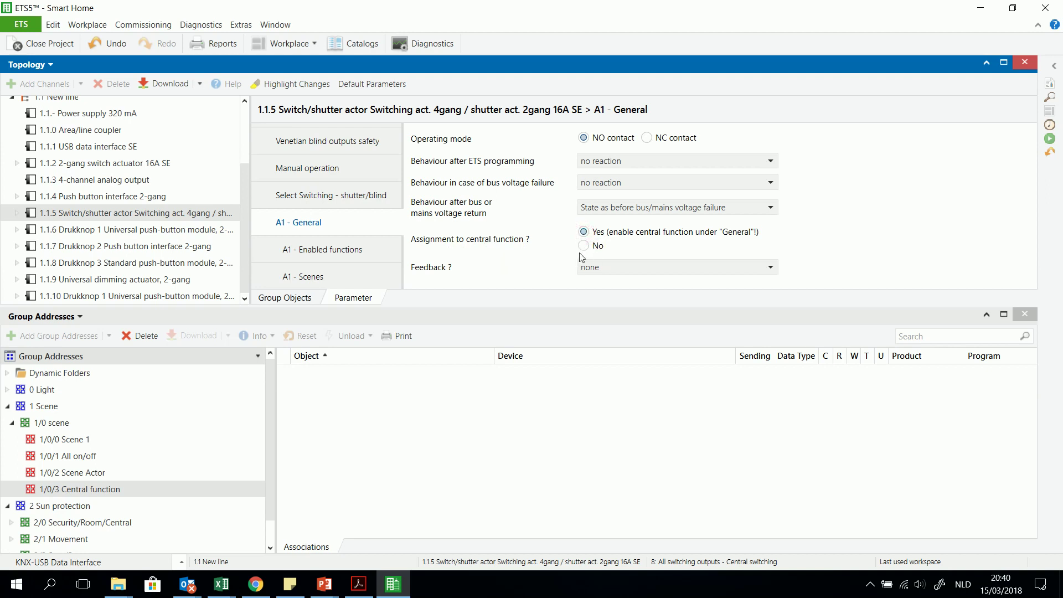
Step: Compare the A2 - General page, then return to A1 - General
{"action": "scroll", "coordinate": [379, 248], "scroll_direction": "down", "scroll_amount": 3}
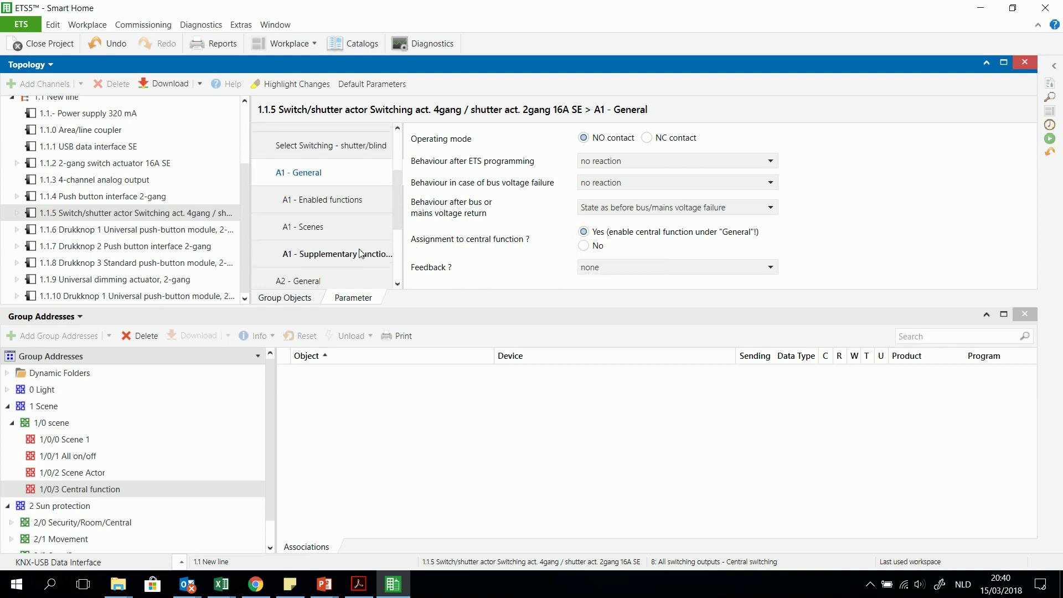
{"action": "left_click", "coordinate": [314, 280]}
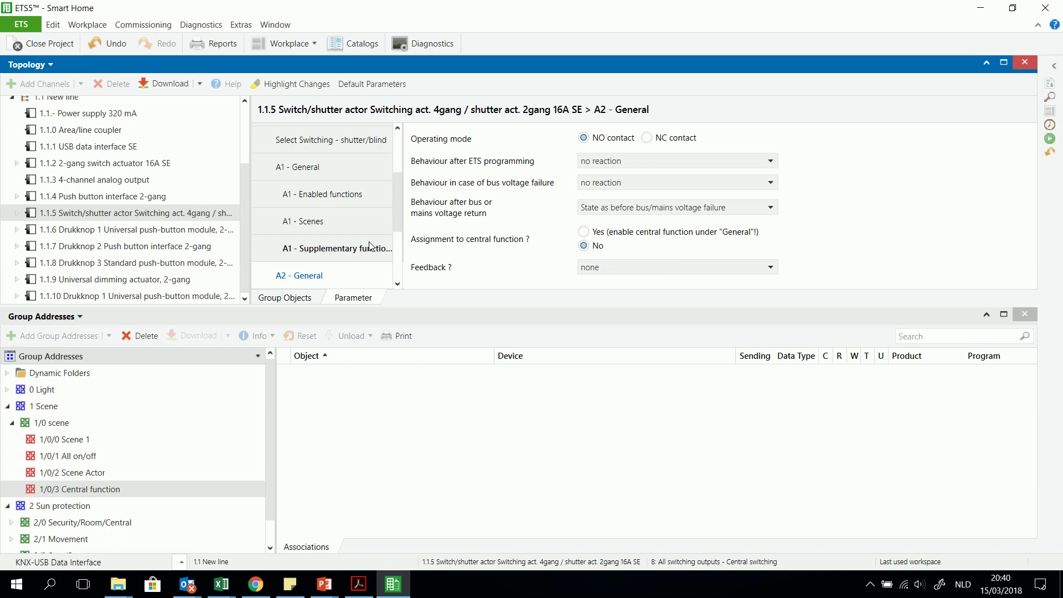
{"action": "scroll", "coordinate": [370, 246], "scroll_direction": "up", "scroll_amount": 2}
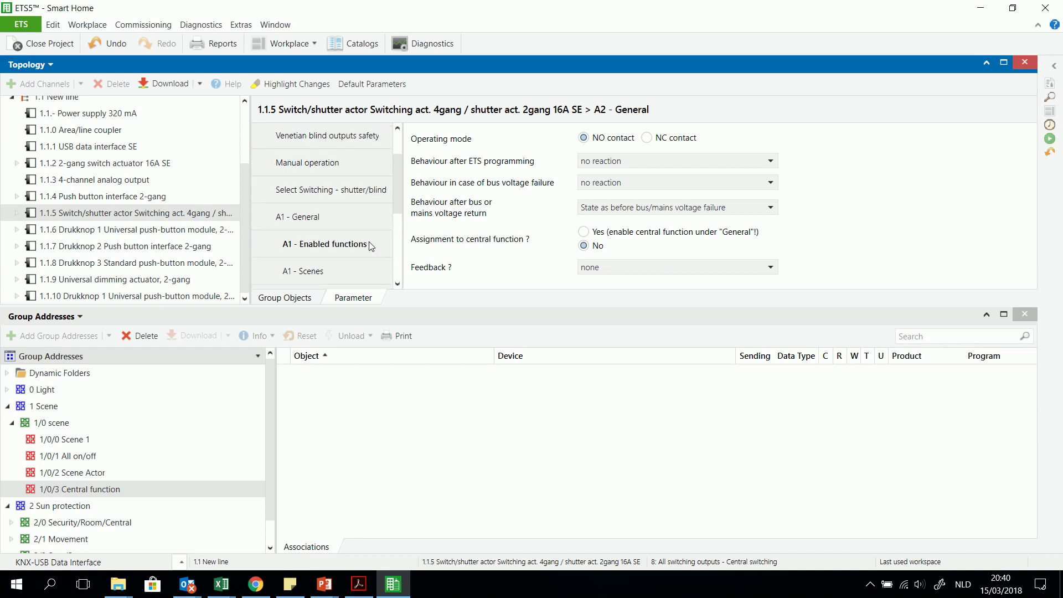
{"action": "left_click", "coordinate": [325, 215]}
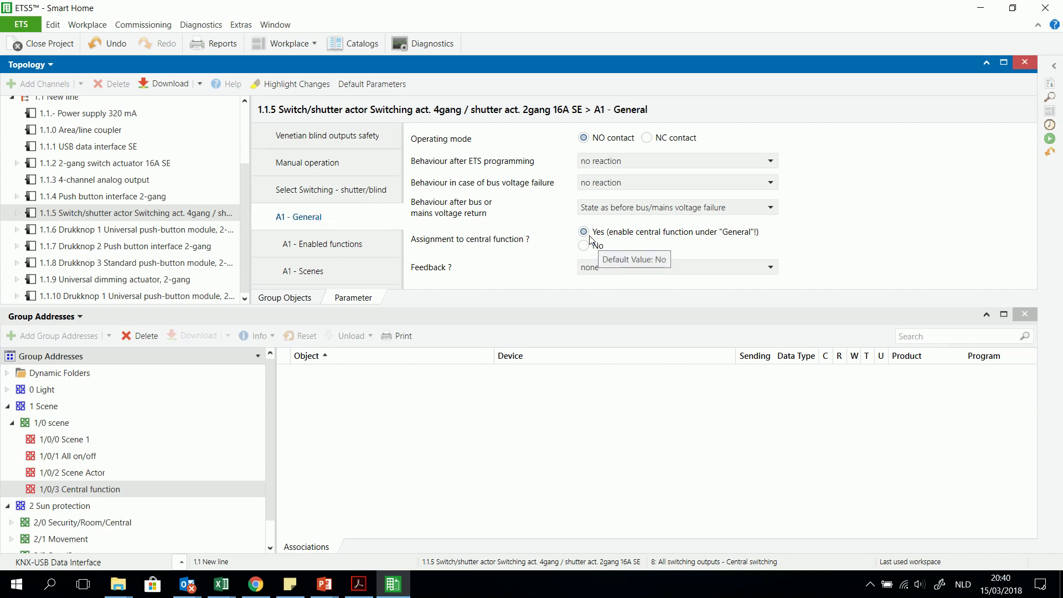
{"action": "scroll", "coordinate": [333, 238], "scroll_direction": "down", "scroll_amount": 2}
{"action": "scroll", "coordinate": [333, 240], "scroll_direction": "down", "scroll_amount": 2}
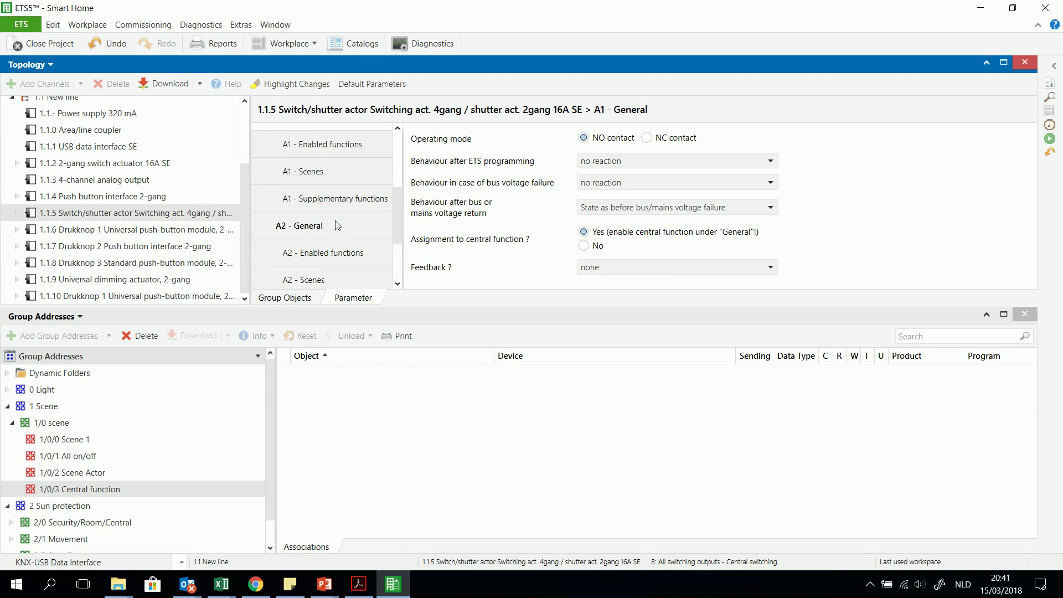
{"action": "scroll", "coordinate": [337, 225], "scroll_direction": "up", "scroll_amount": 2}
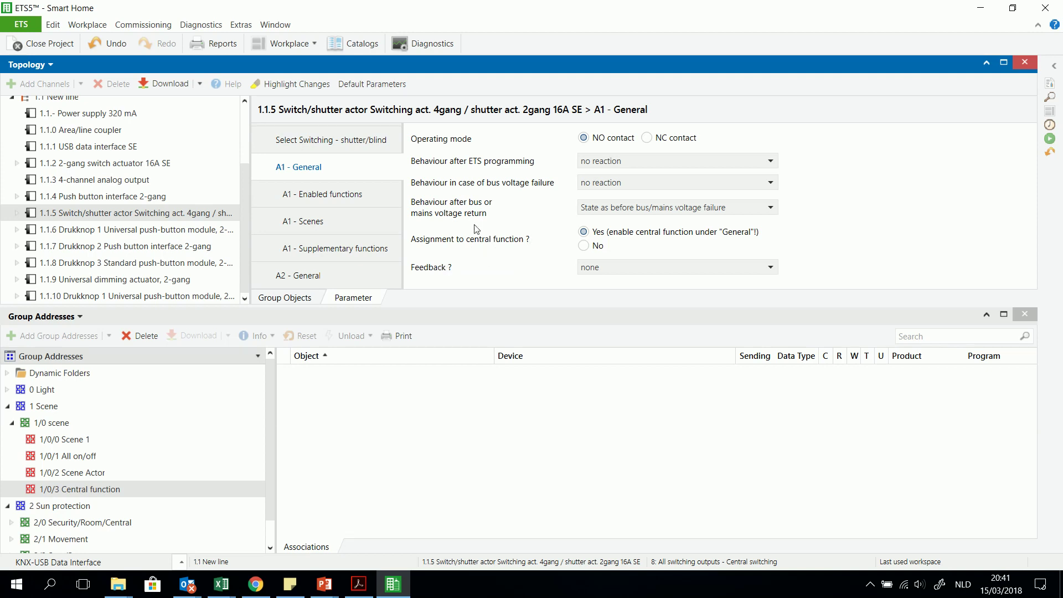
Step: Inspect the All shutter/blind outputs and All switching outputs objects, then go back to the parameters
{"action": "left_click", "coordinate": [302, 302]}
{"action": "left_click", "coordinate": [360, 121]}
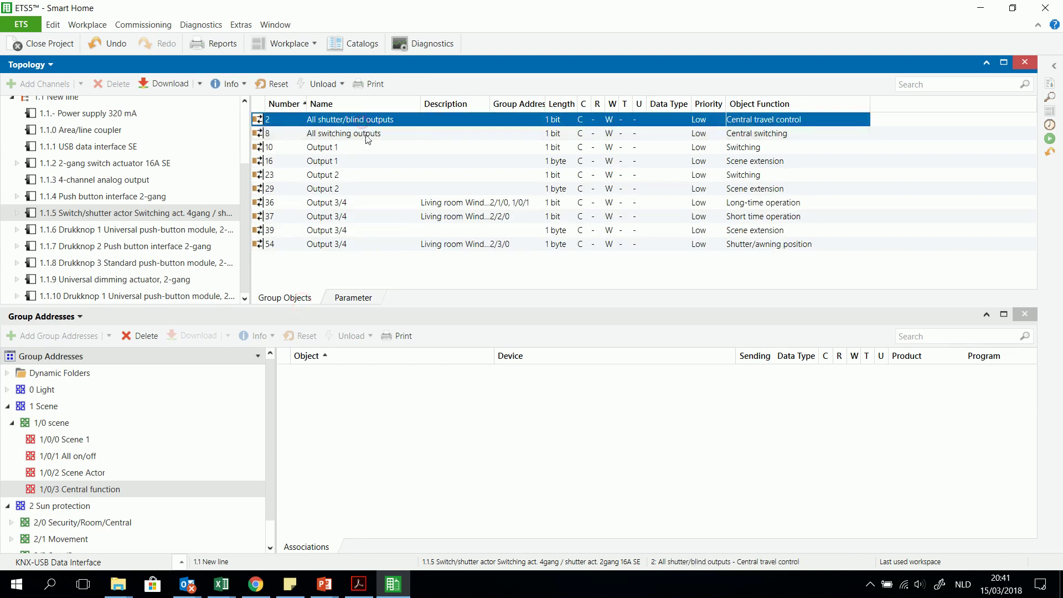
{"action": "left_click", "coordinate": [360, 134]}
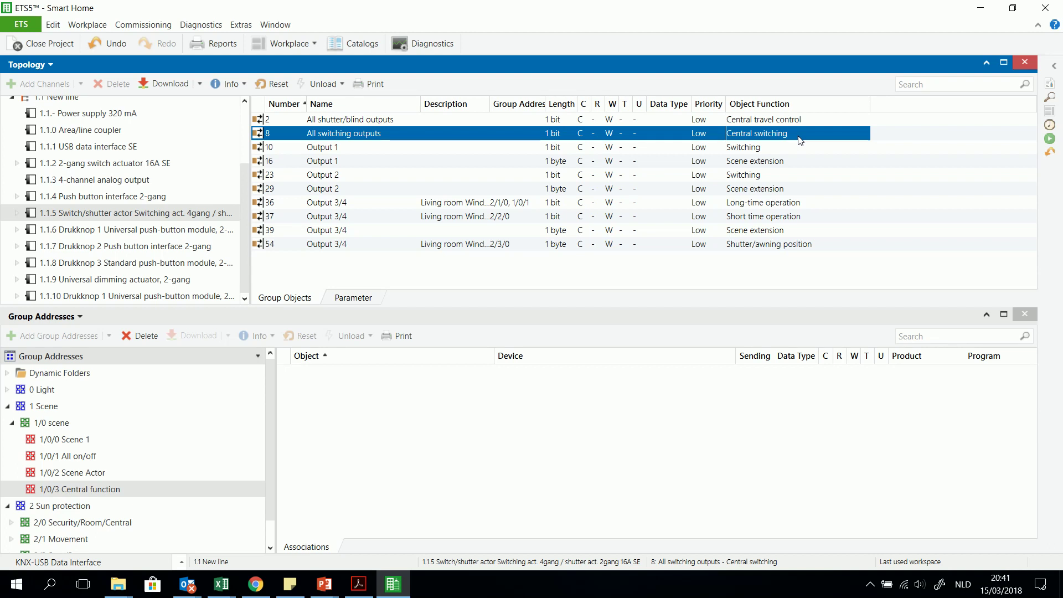
{"action": "left_click", "coordinate": [352, 301]}
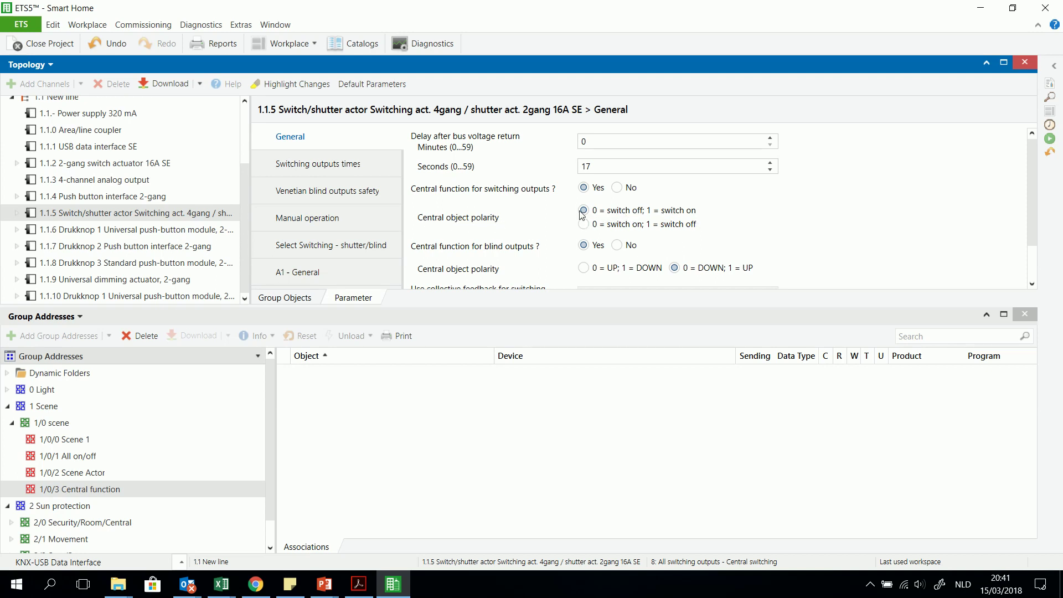
Step: Check the All switching outputs object, then view the A1 - General parameter page
{"action": "left_click", "coordinate": [308, 299]}
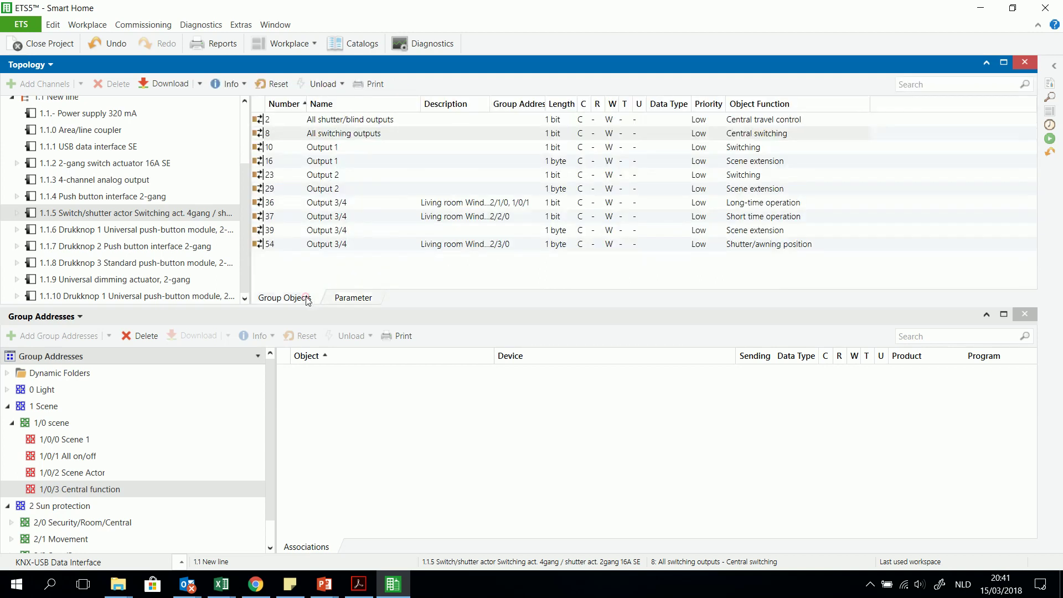
{"action": "left_click", "coordinate": [355, 135]}
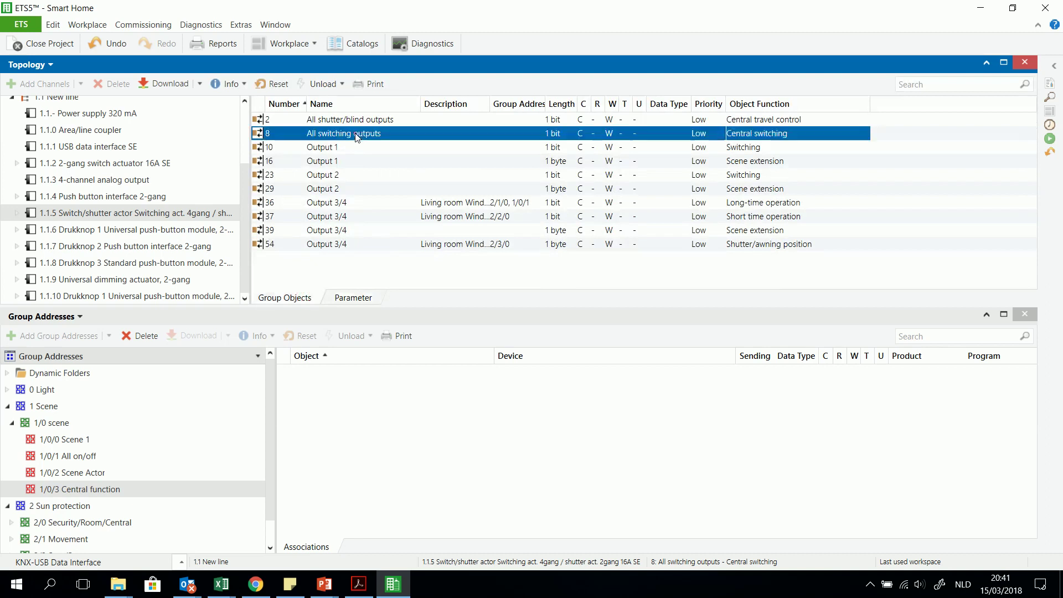
{"action": "left_click", "coordinate": [353, 298]}
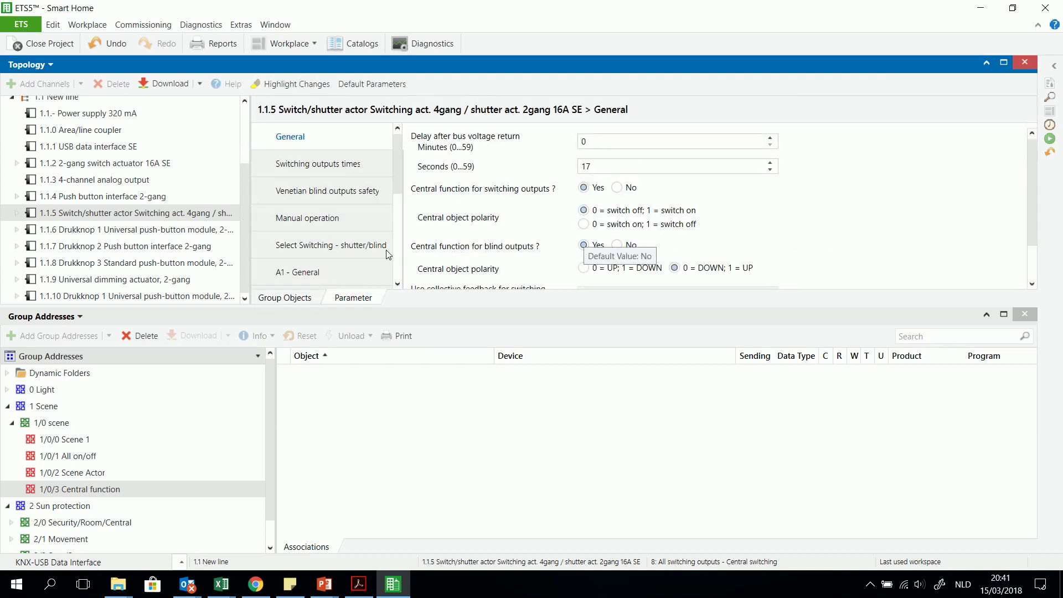
{"action": "scroll", "coordinate": [382, 249], "scroll_direction": "down", "scroll_amount": 2}
{"action": "left_click", "coordinate": [343, 230]}
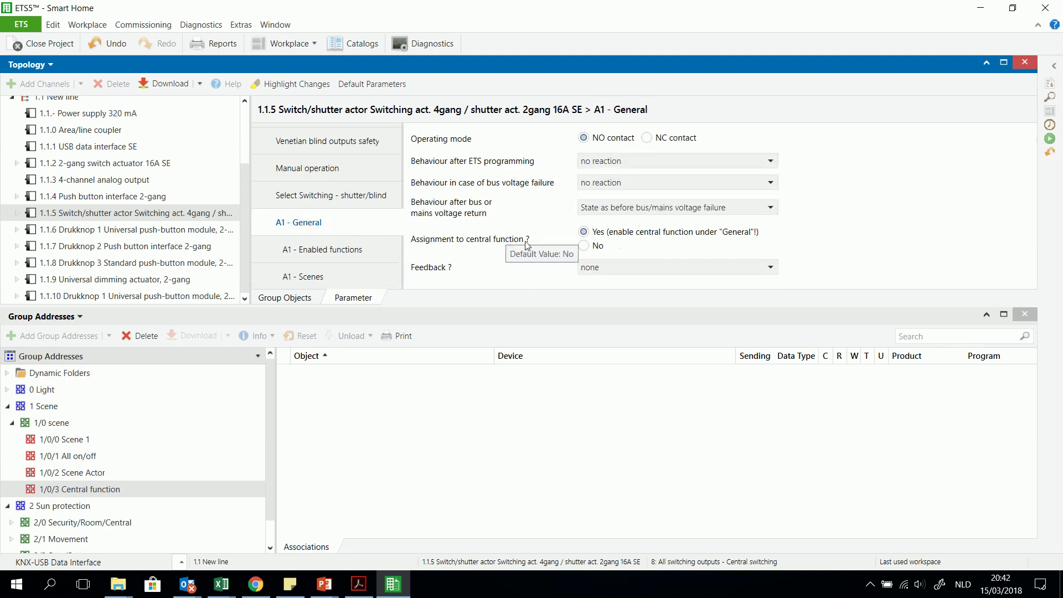
Step: Set Assignment to central function to Yes for output A2
{"action": "scroll", "coordinate": [304, 253], "scroll_direction": "down", "scroll_amount": 2}
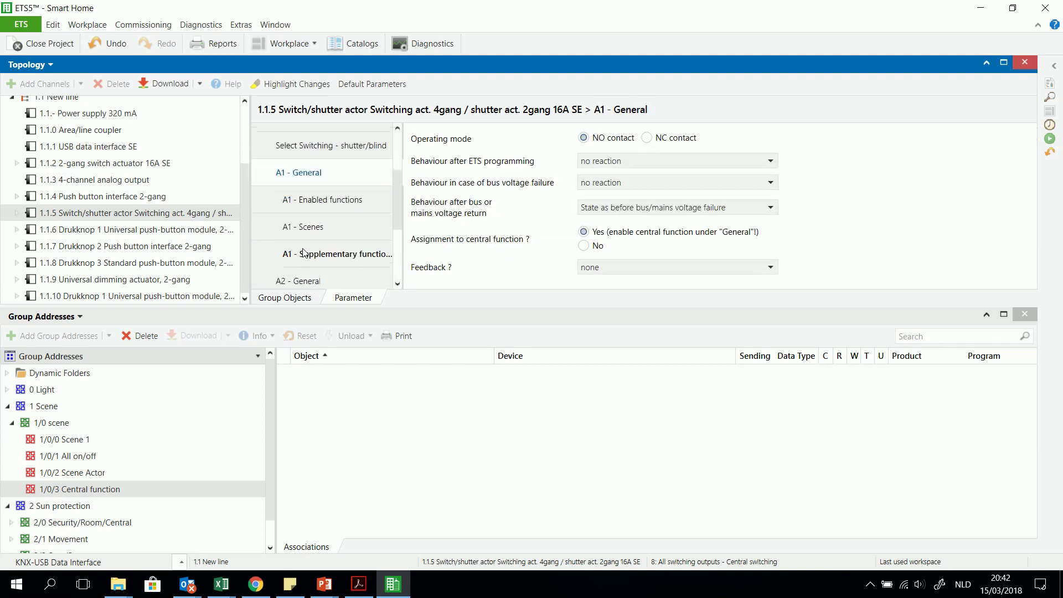
{"action": "left_click", "coordinate": [312, 281]}
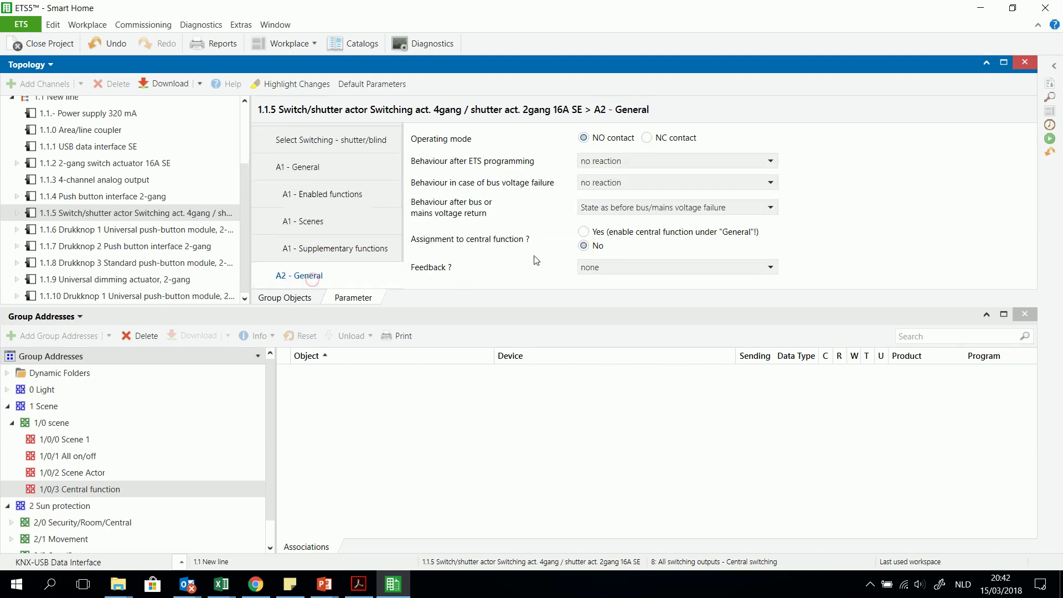
{"action": "left_click", "coordinate": [585, 232]}
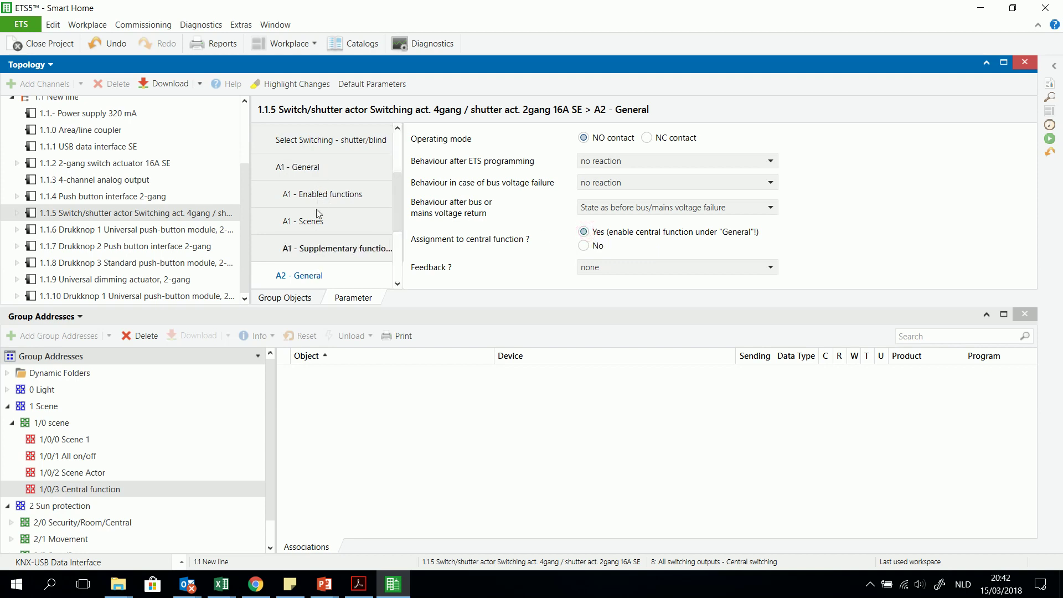
{"action": "scroll", "coordinate": [330, 250], "scroll_direction": "up", "scroll_amount": 3}
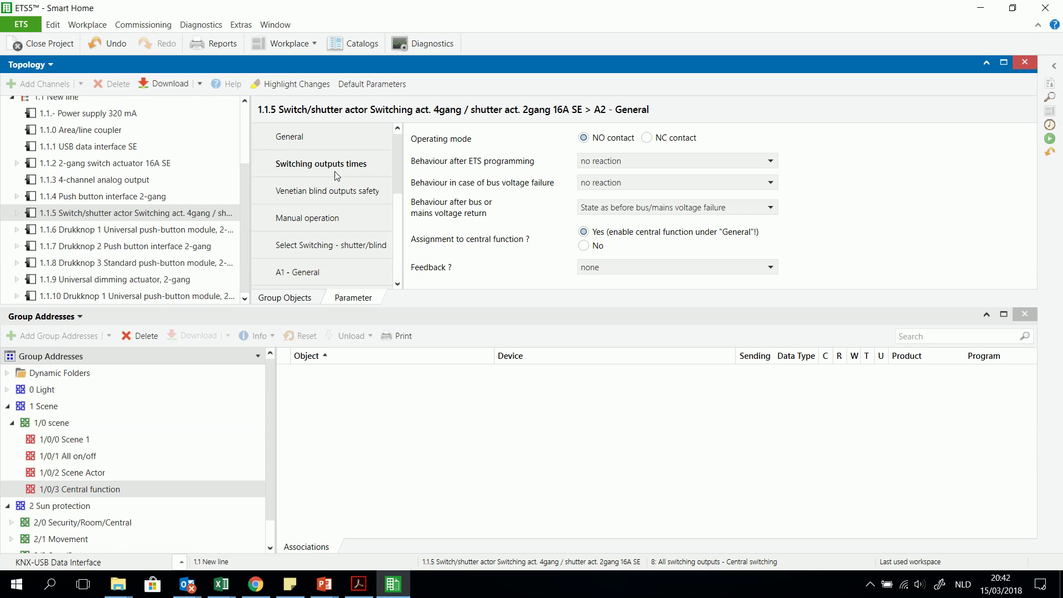
Step: Browse the A3/4 General, Times and Enabled functions pages, ending on A3/4 - General
{"action": "left_click", "coordinate": [311, 141]}
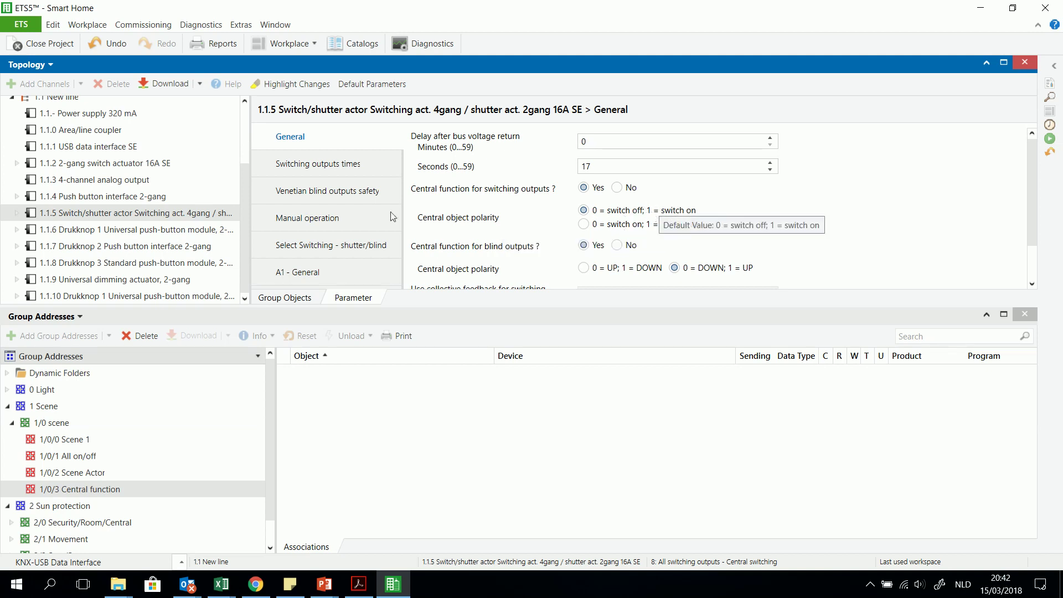
{"action": "scroll", "coordinate": [353, 232], "scroll_direction": "down", "scroll_amount": 10}
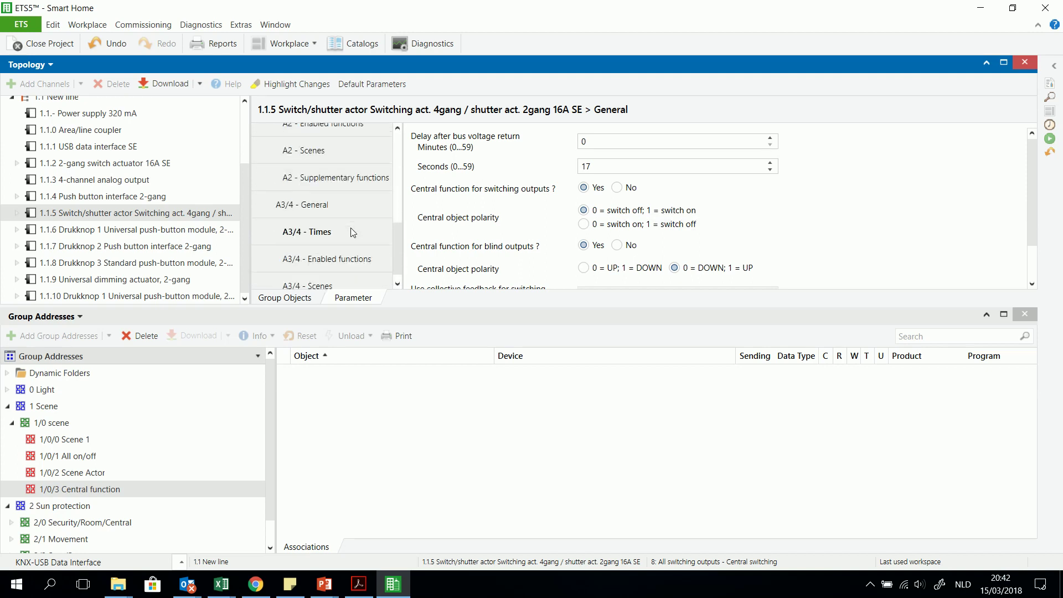
{"action": "left_click", "coordinate": [331, 210]}
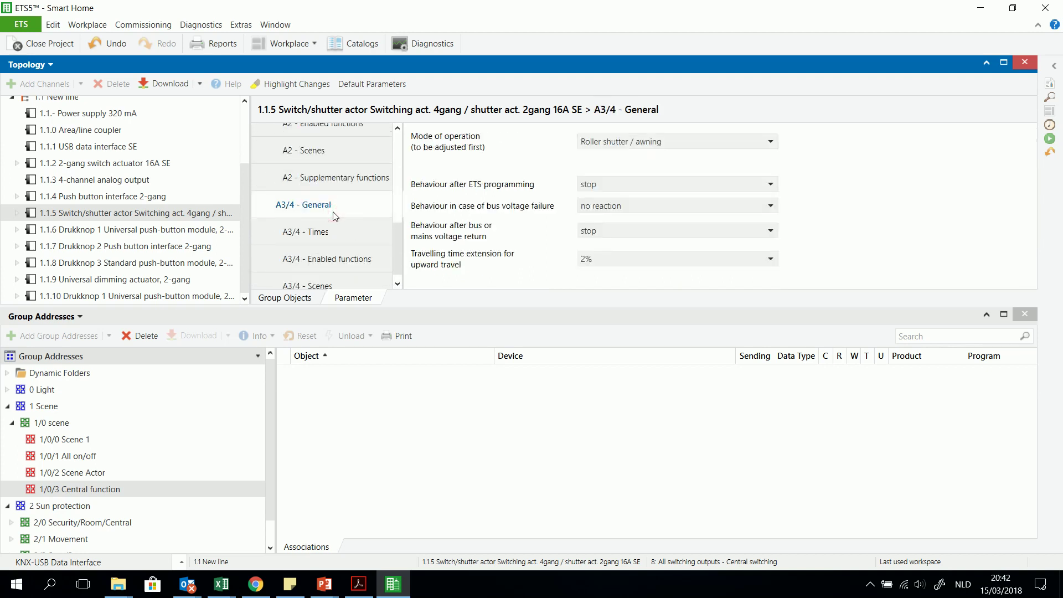
{"action": "scroll", "coordinate": [349, 232], "scroll_direction": "down", "scroll_amount": 1}
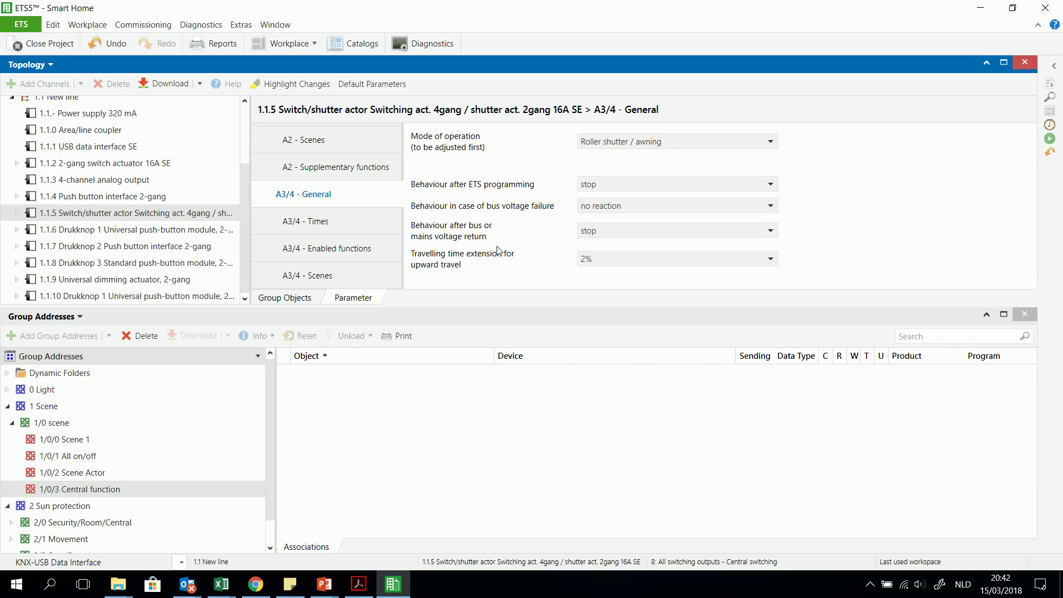
{"action": "left_click", "coordinate": [330, 221]}
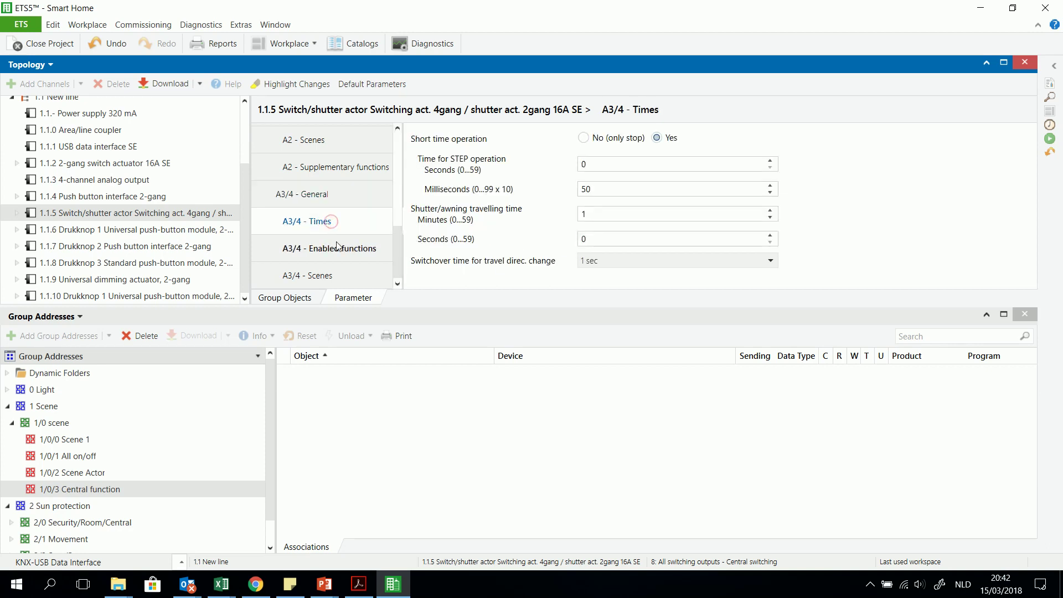
{"action": "left_click", "coordinate": [337, 246]}
{"action": "scroll", "coordinate": [454, 259], "scroll_direction": "down", "scroll_amount": 1}
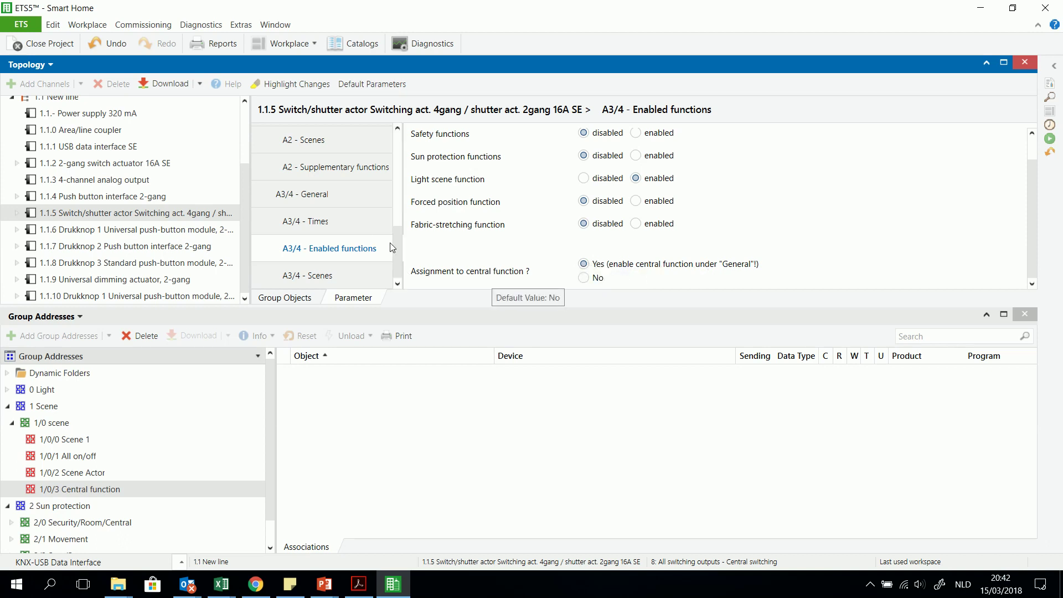
{"action": "left_click", "coordinate": [314, 201]}
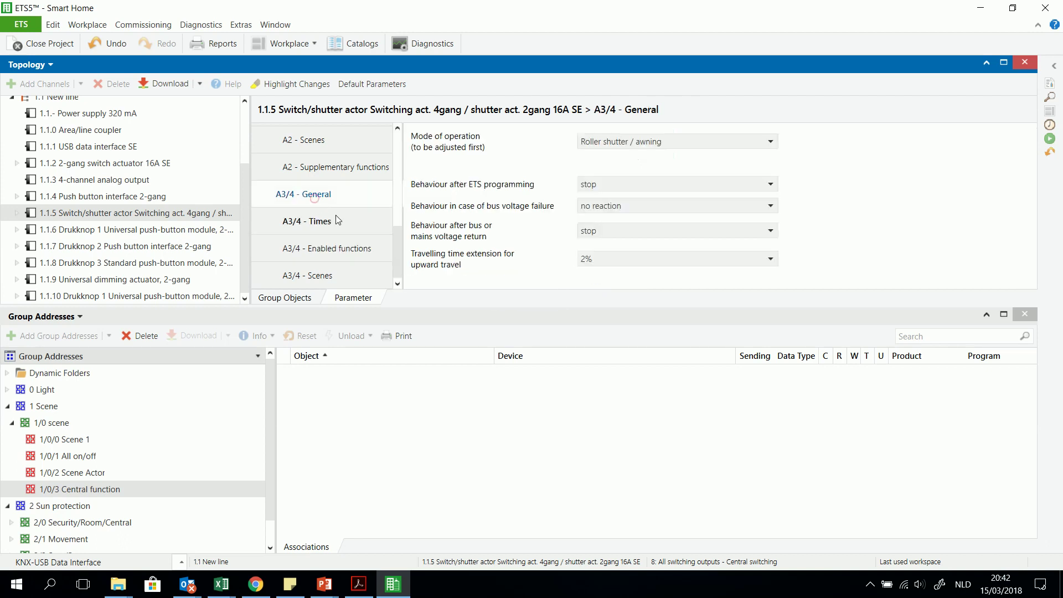
Step: Return to the device's General parameters and list the 1.1.5 actuator's group objects
{"action": "scroll", "coordinate": [339, 219], "scroll_direction": "up", "scroll_amount": 5}
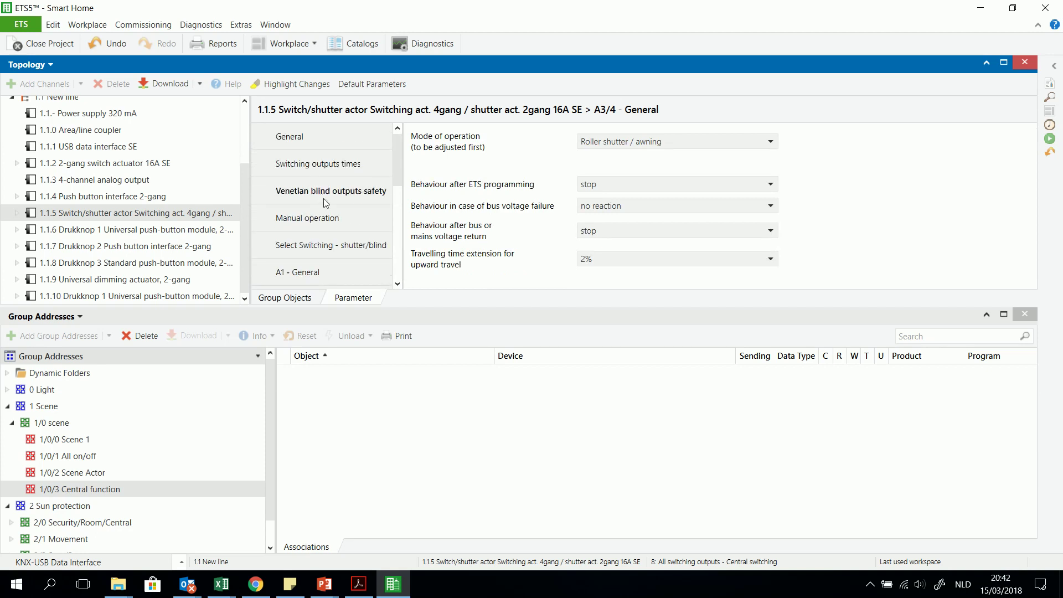
{"action": "left_click", "coordinate": [300, 138]}
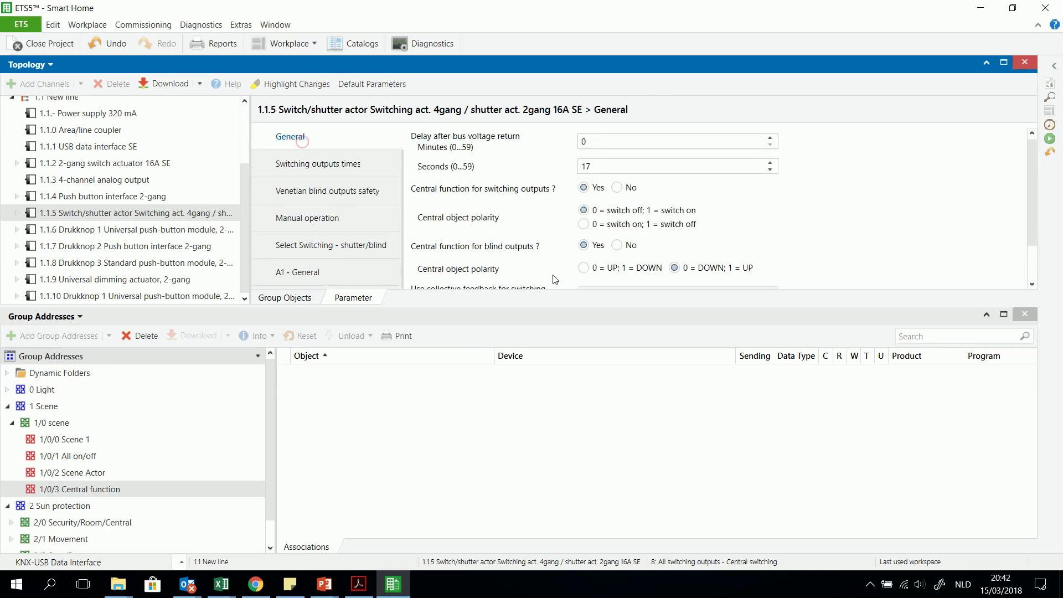
{"action": "scroll", "coordinate": [515, 267], "scroll_direction": "down", "scroll_amount": 1}
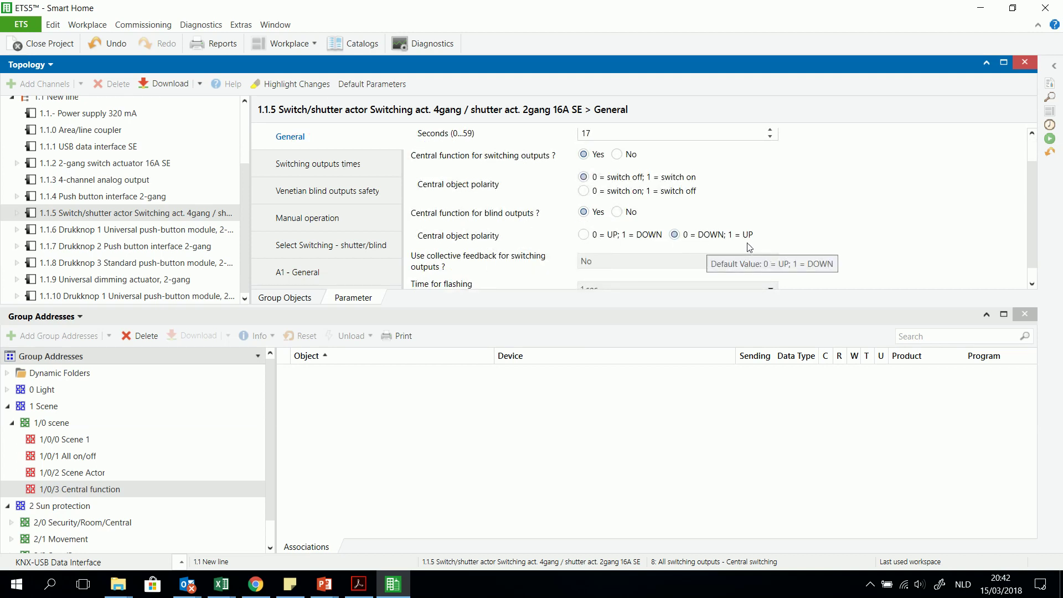
{"action": "left_click", "coordinate": [300, 299]}
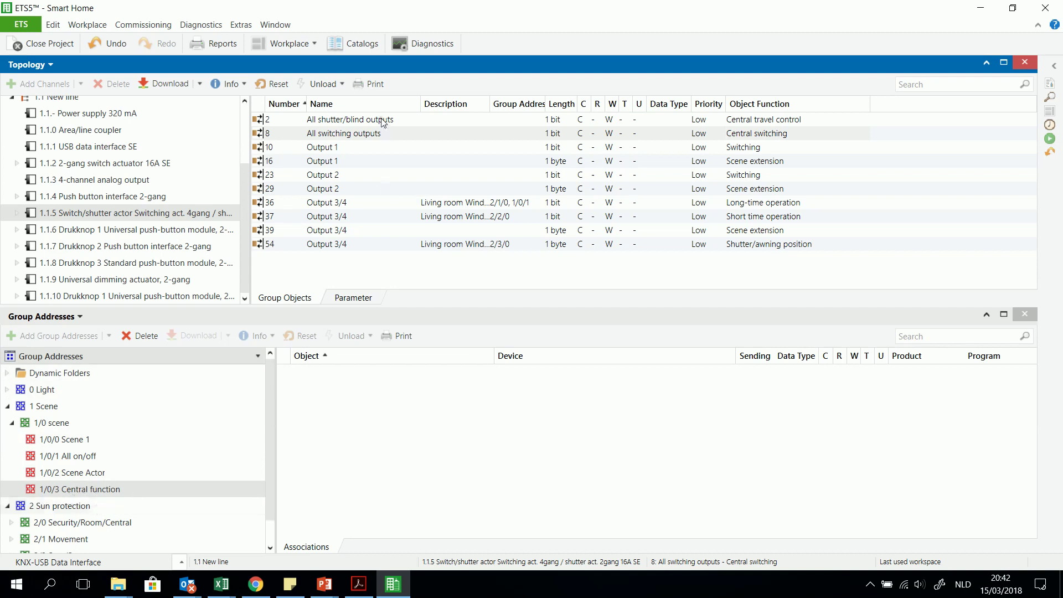
Step: Drag All shutter/blind outputs and All switching outputs onto group address 1/0/3 Central function
{"action": "left_click_drag", "start_coordinate": [383, 122], "coordinate": [404, 421]}
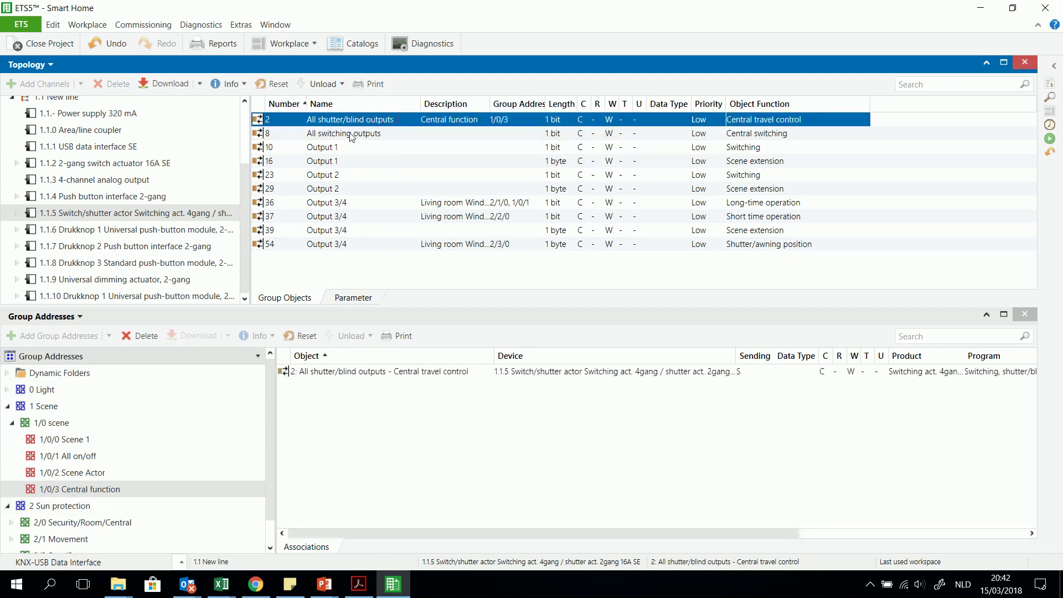
{"action": "left_click_drag", "start_coordinate": [350, 135], "coordinate": [379, 441]}
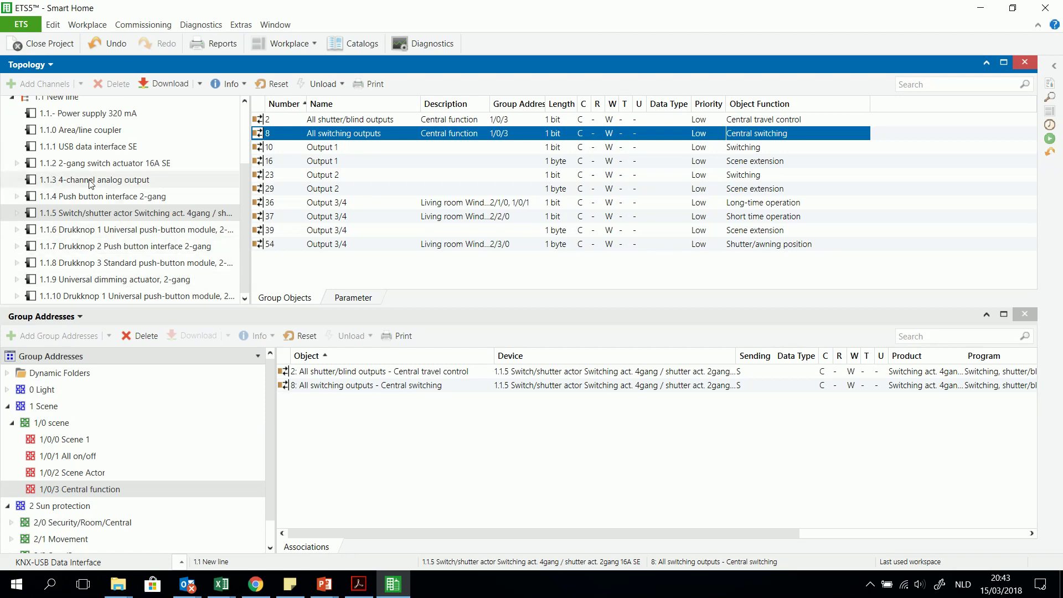
Step: Set Central function to yes in the 1.1.2 2-gang switch actuator's General parameters
{"action": "left_click", "coordinate": [96, 164]}
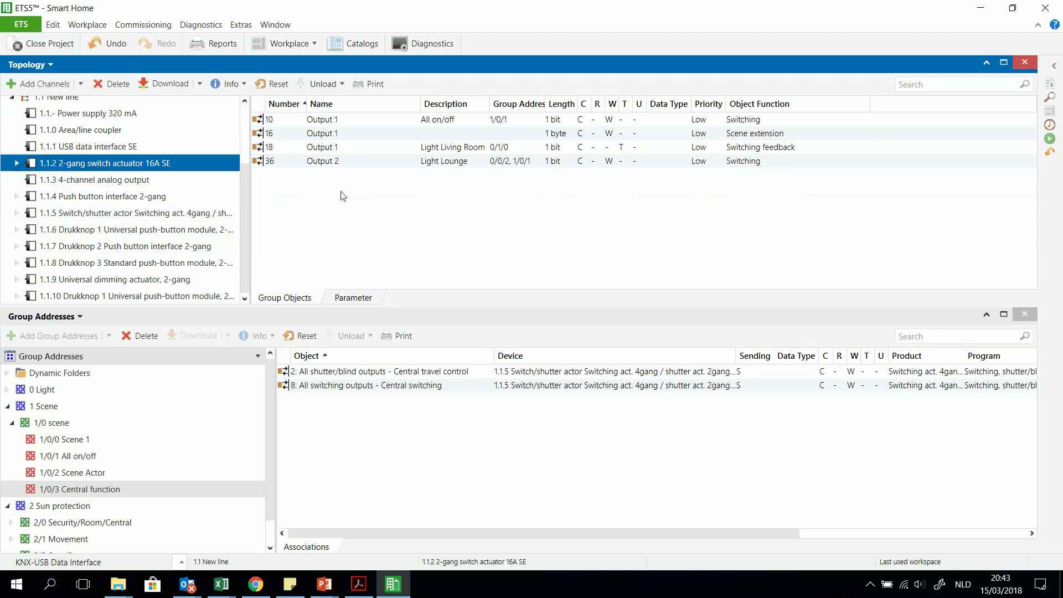
{"action": "left_click", "coordinate": [352, 299]}
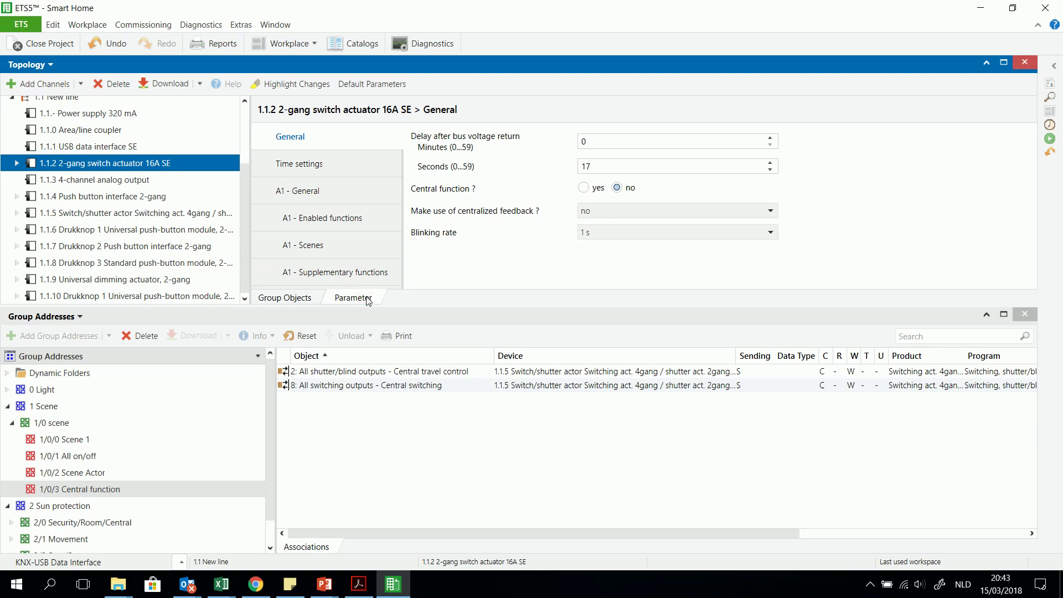
{"action": "left_click", "coordinate": [321, 197]}
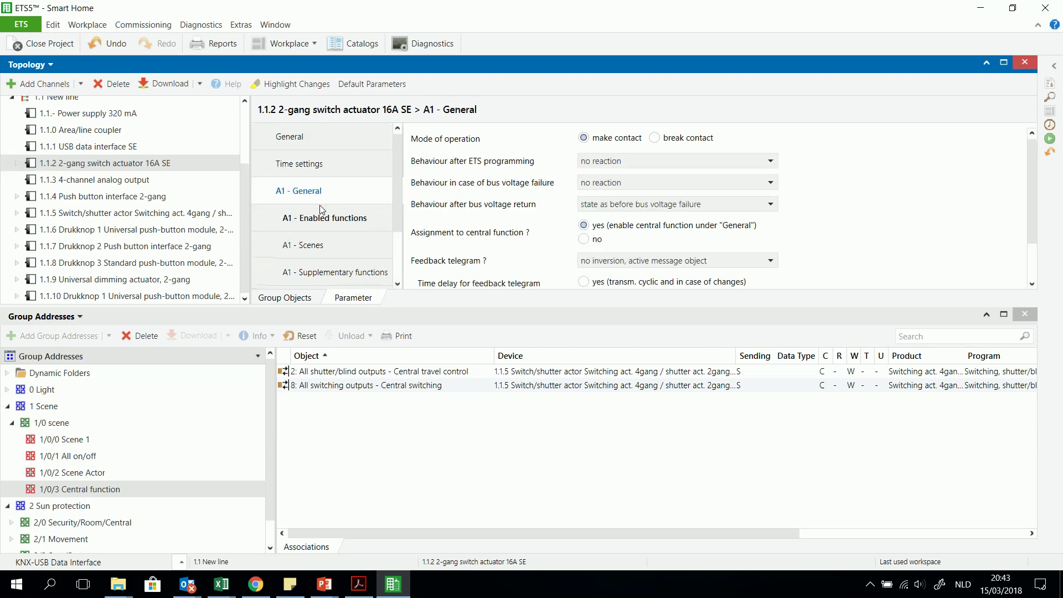
{"action": "left_click", "coordinate": [312, 137]}
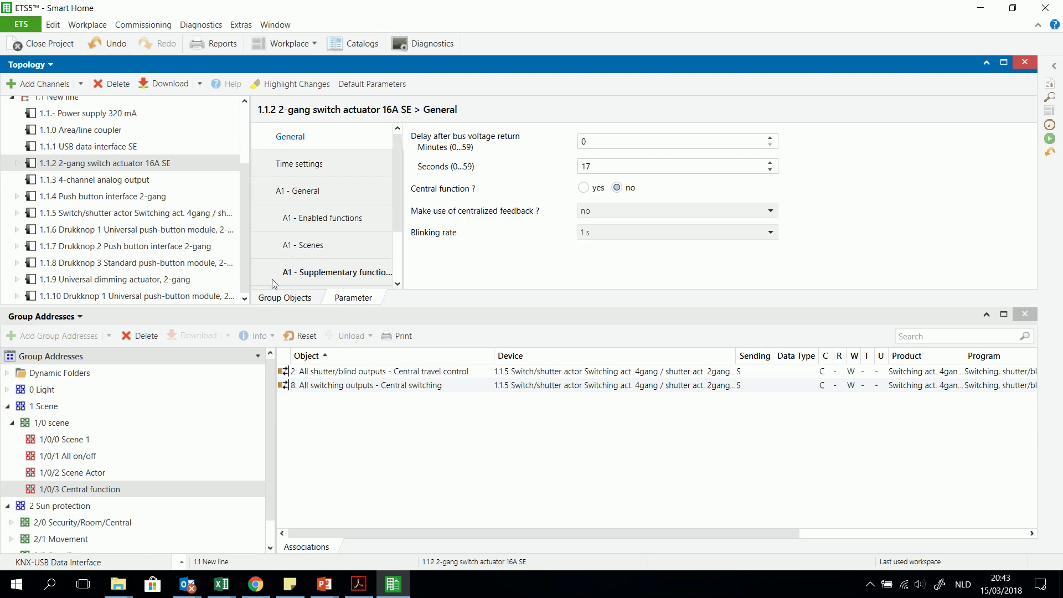
{"action": "left_click", "coordinate": [284, 298]}
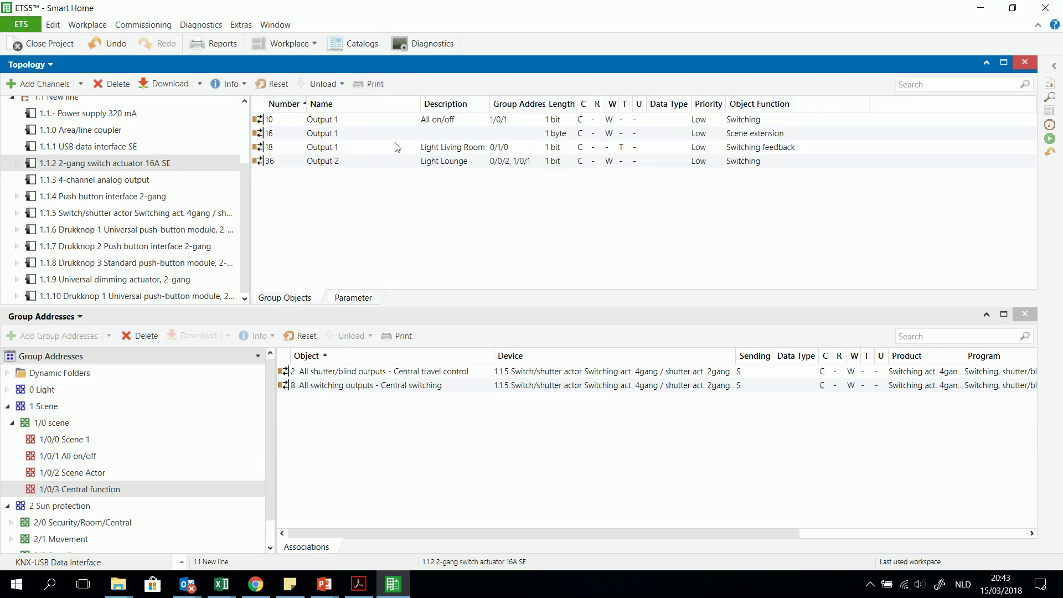
{"action": "left_click", "coordinate": [355, 299]}
{"action": "left_click", "coordinate": [584, 187]}
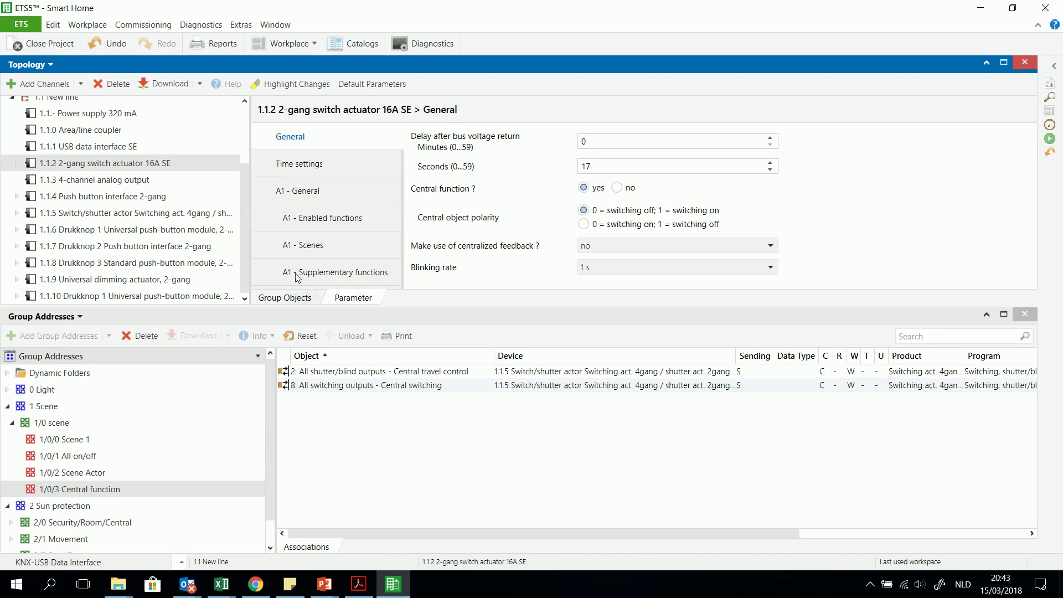
Step: Review the A1 - General (central assignment yes) and A2 - General pages, ending on A1
{"action": "left_click", "coordinate": [296, 192]}
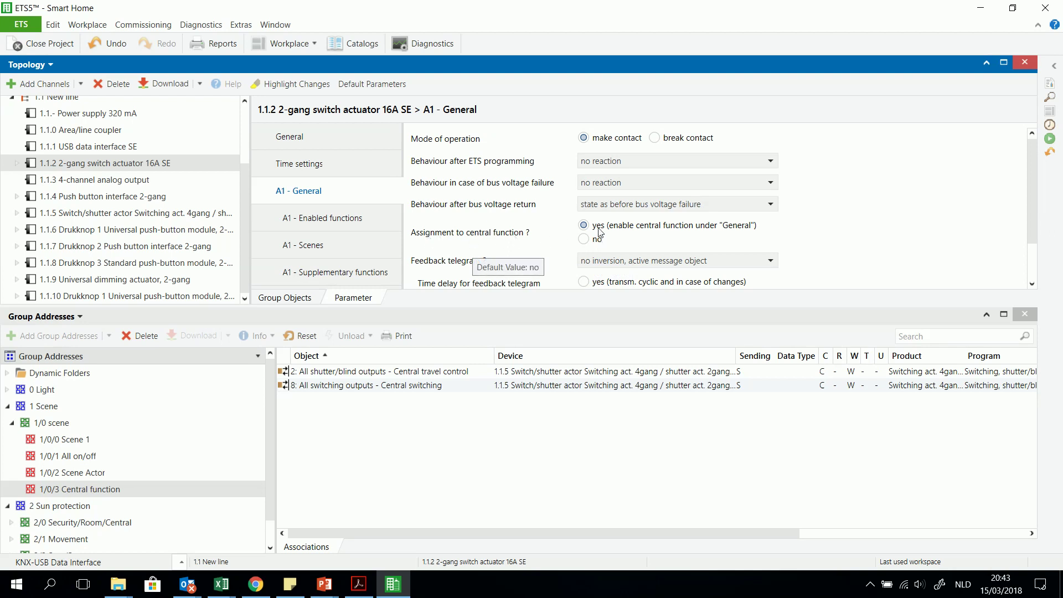
{"action": "scroll", "coordinate": [308, 234], "scroll_direction": "down", "scroll_amount": 3}
{"action": "left_click", "coordinate": [296, 228]}
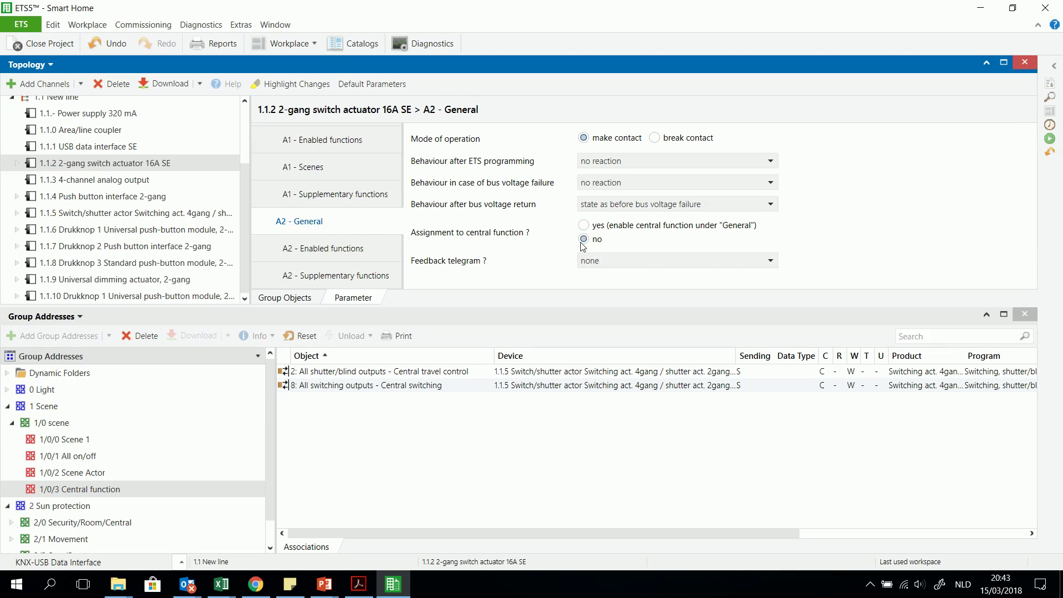
{"action": "scroll", "coordinate": [309, 211], "scroll_direction": "up", "scroll_amount": 3}
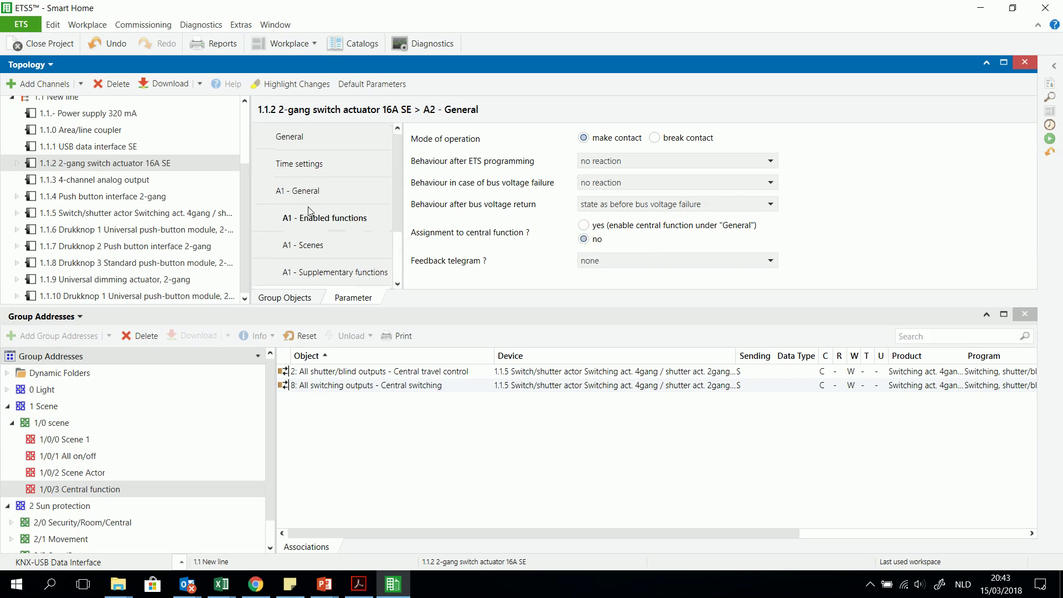
{"action": "left_click", "coordinate": [302, 191]}
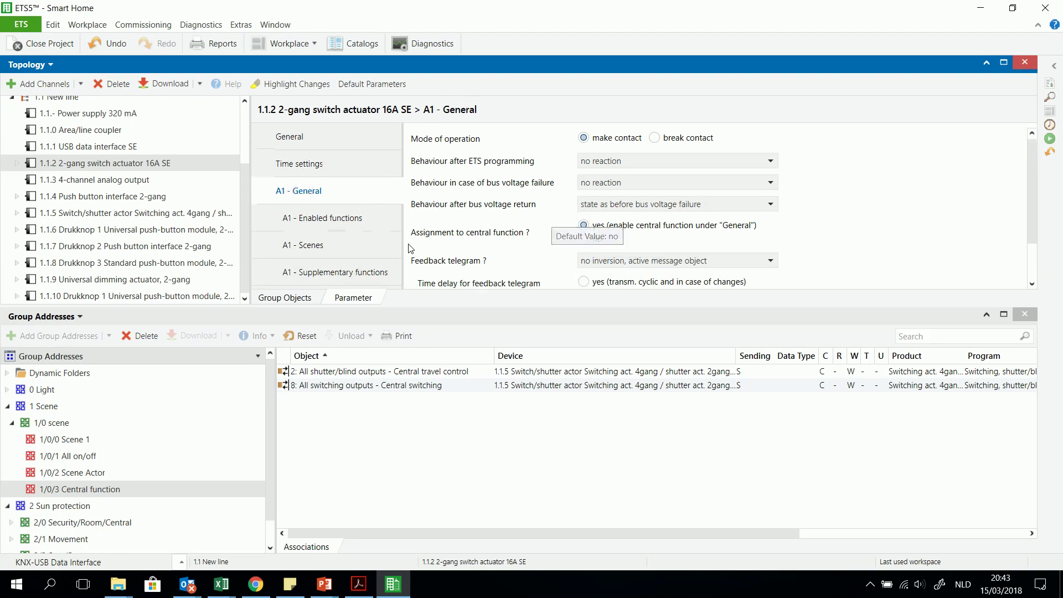
Step: Drag the 1.1.2 actuator's All switching outputs object onto 1/0/3 Central function
{"action": "left_click", "coordinate": [281, 299]}
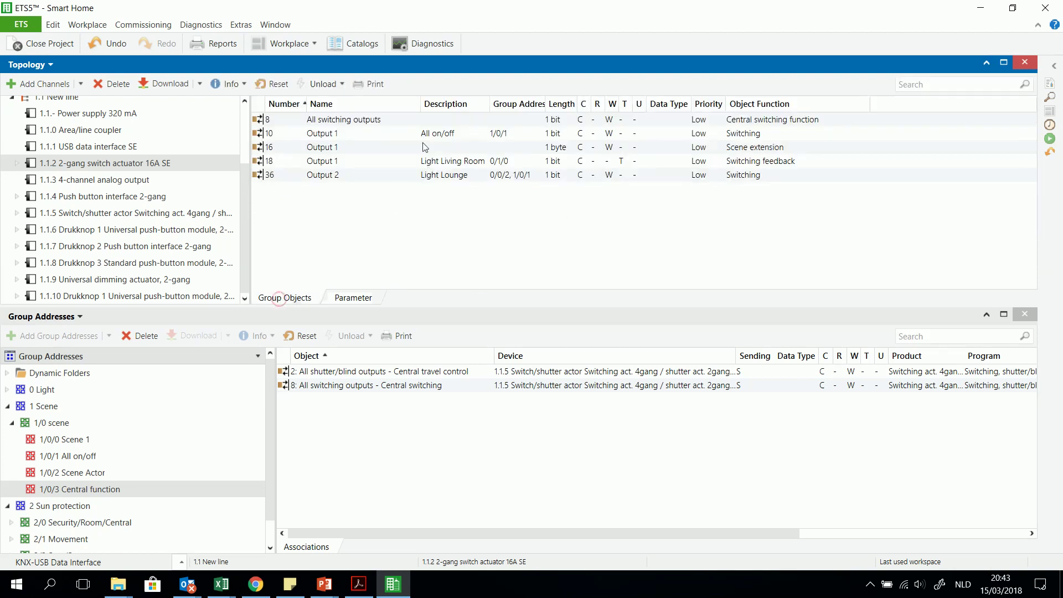
{"action": "left_click", "coordinate": [354, 121]}
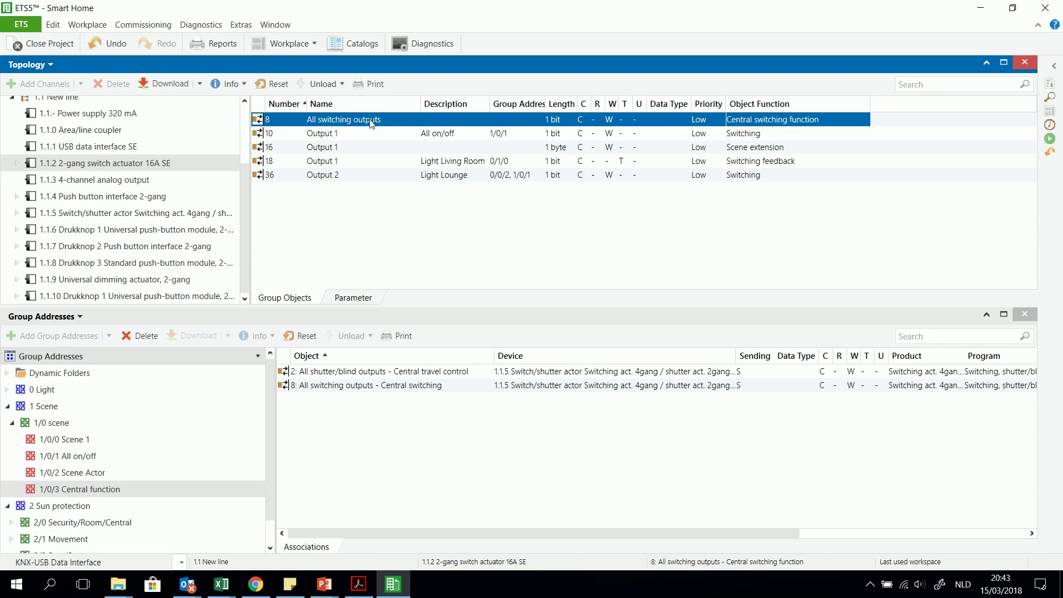
{"action": "left_click_drag", "start_coordinate": [370, 123], "coordinate": [390, 430]}
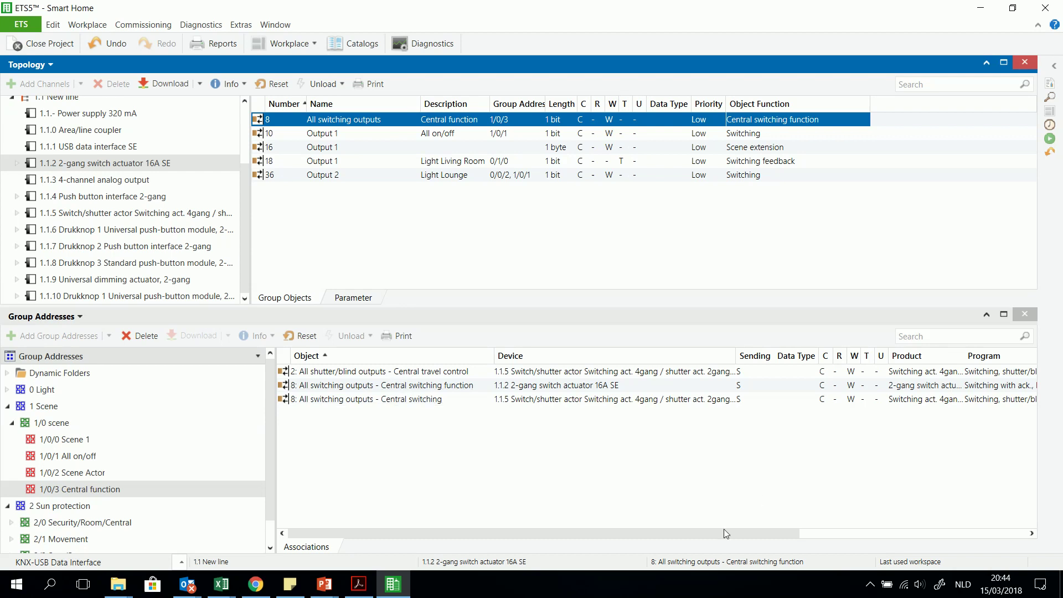
{"action": "left_click_drag", "start_coordinate": [710, 533], "coordinate": [500, 545]}
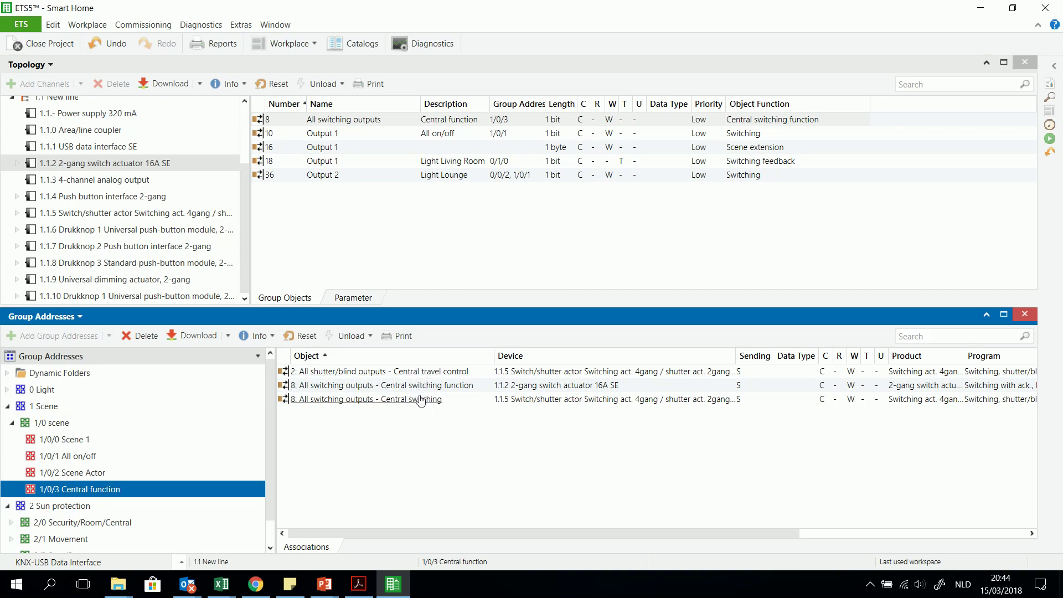
Step: Set TSM - Button 3 on 1.1.10 Drukknop 1 to Switching, with TOGGLE on pressing
{"action": "left_click", "coordinate": [149, 296]}
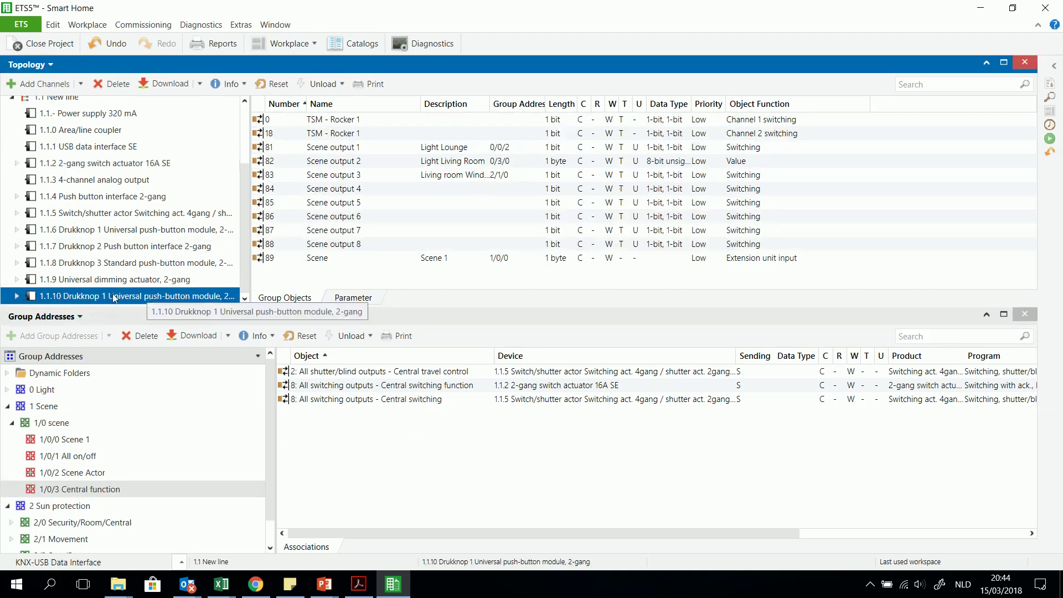
{"action": "left_click", "coordinate": [350, 299]}
{"action": "scroll", "coordinate": [328, 222], "scroll_direction": "down", "scroll_amount": 1}
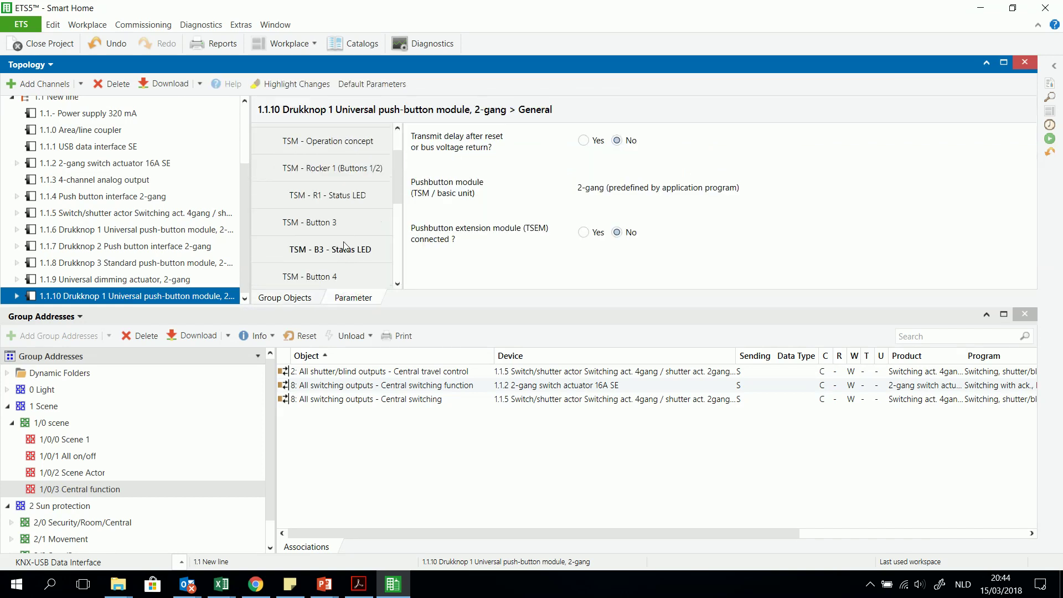
{"action": "left_click", "coordinate": [327, 230]}
{"action": "left_click", "coordinate": [643, 134]}
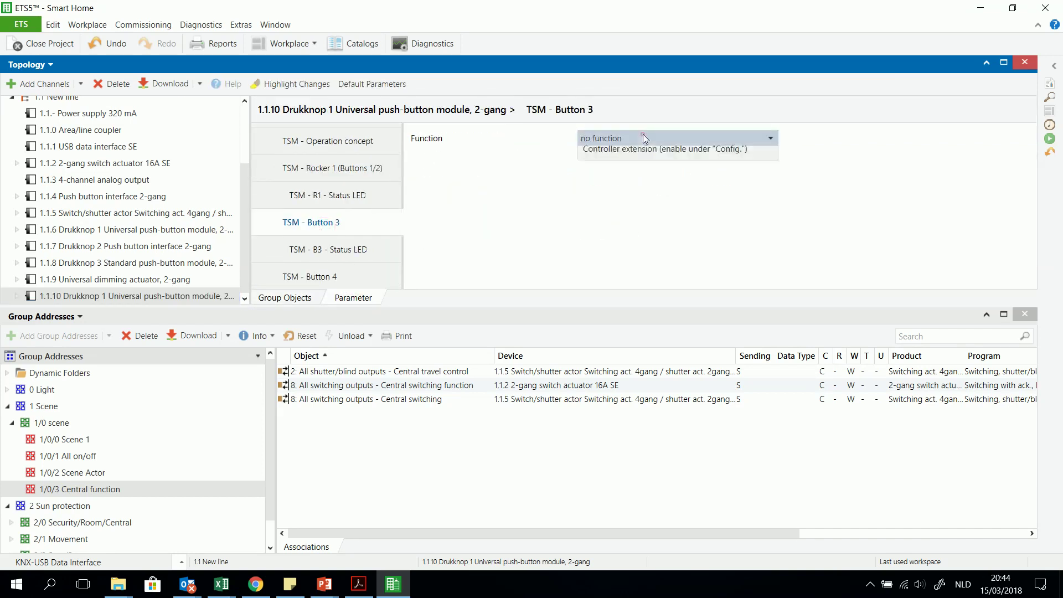
{"action": "left_click", "coordinate": [620, 172]}
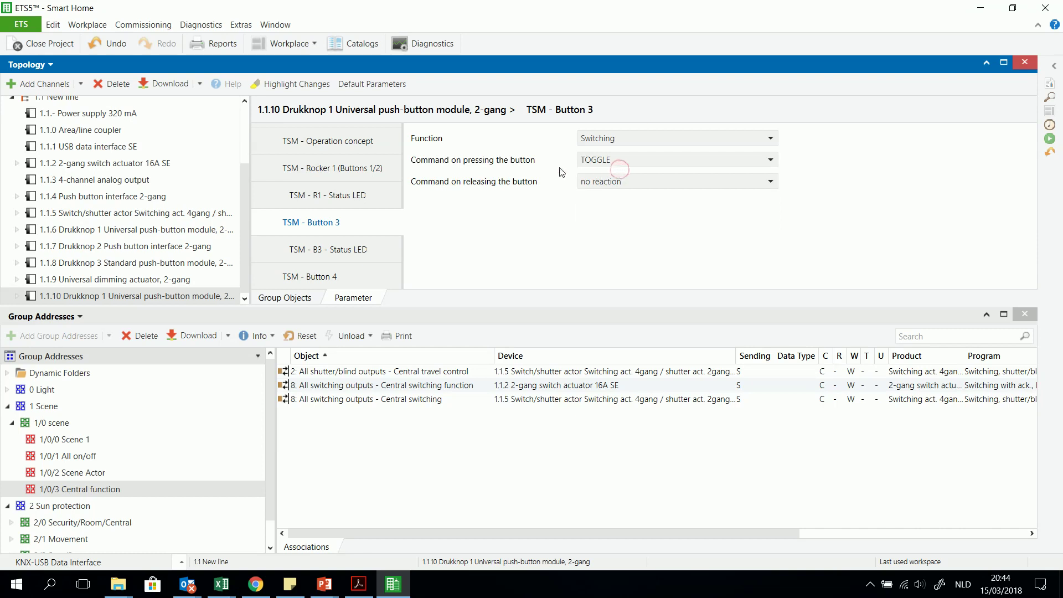
{"action": "left_click", "coordinate": [611, 161]}
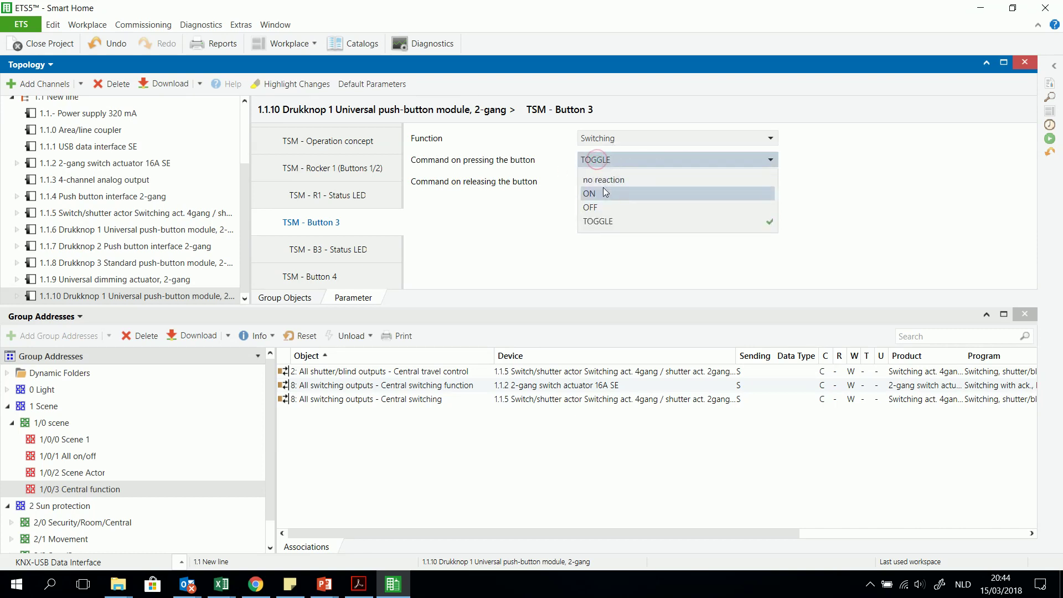
{"action": "left_click", "coordinate": [603, 221]}
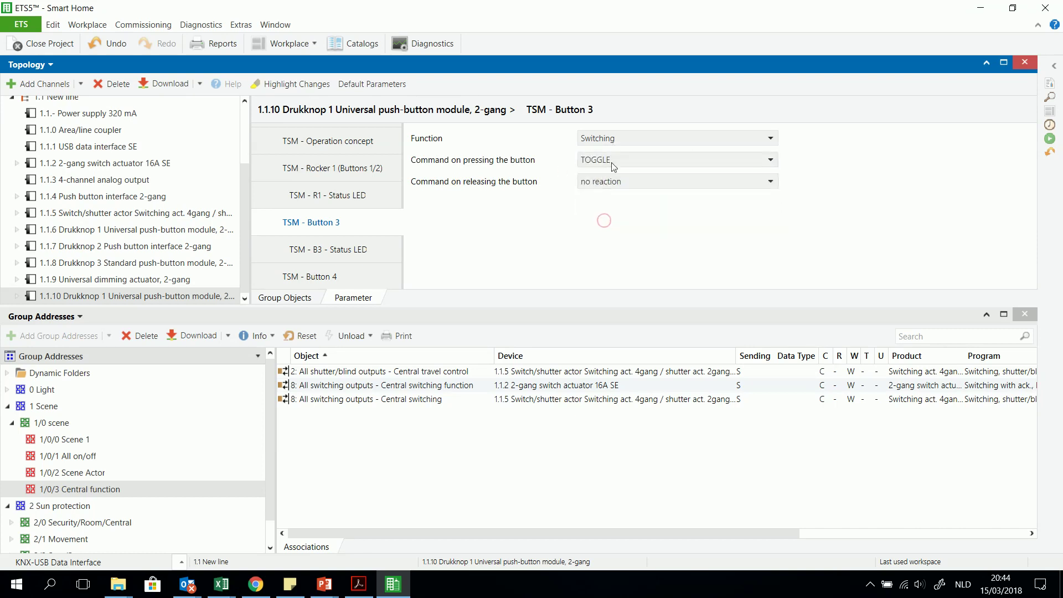
Step: Link object 2 TSM - Button 3 to 1/0/3 Central function and confirm four associations
{"action": "left_click", "coordinate": [295, 298]}
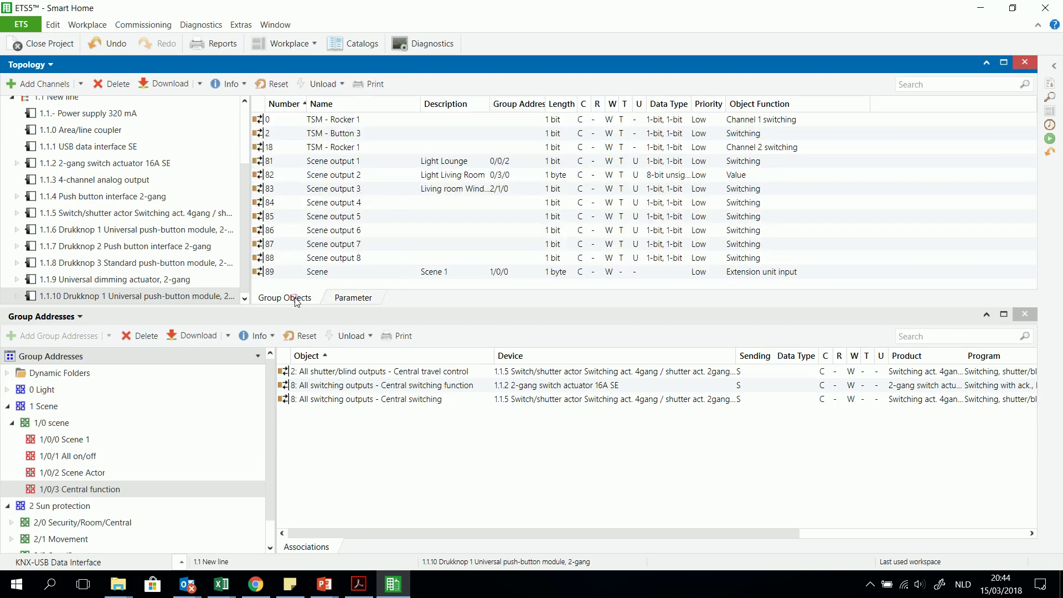
{"action": "left_click_drag", "start_coordinate": [370, 134], "coordinate": [372, 432]}
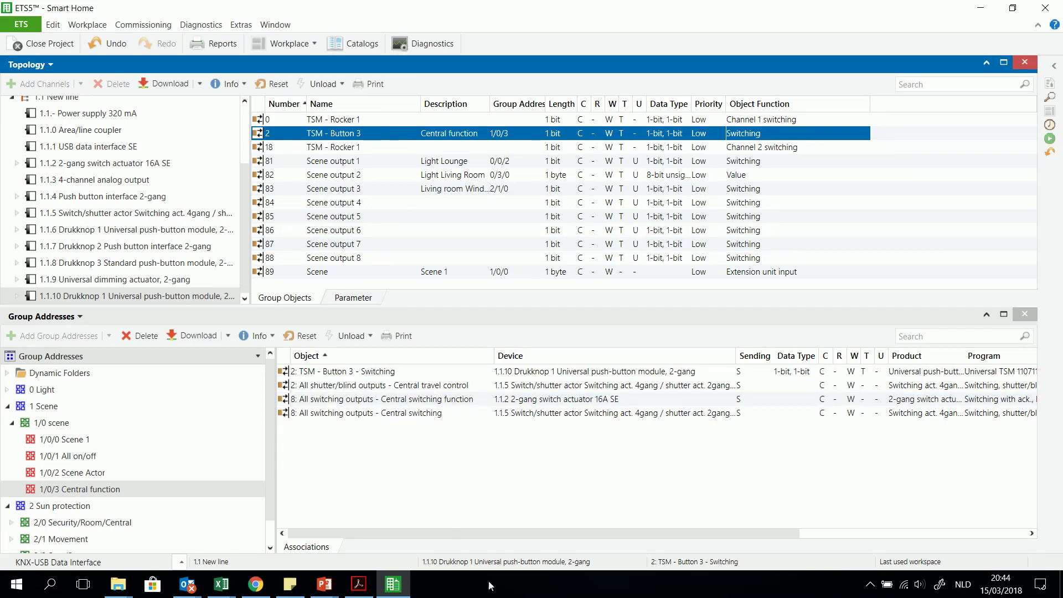
{"action": "left_click_drag", "start_coordinate": [510, 534], "coordinate": [623, 533]}
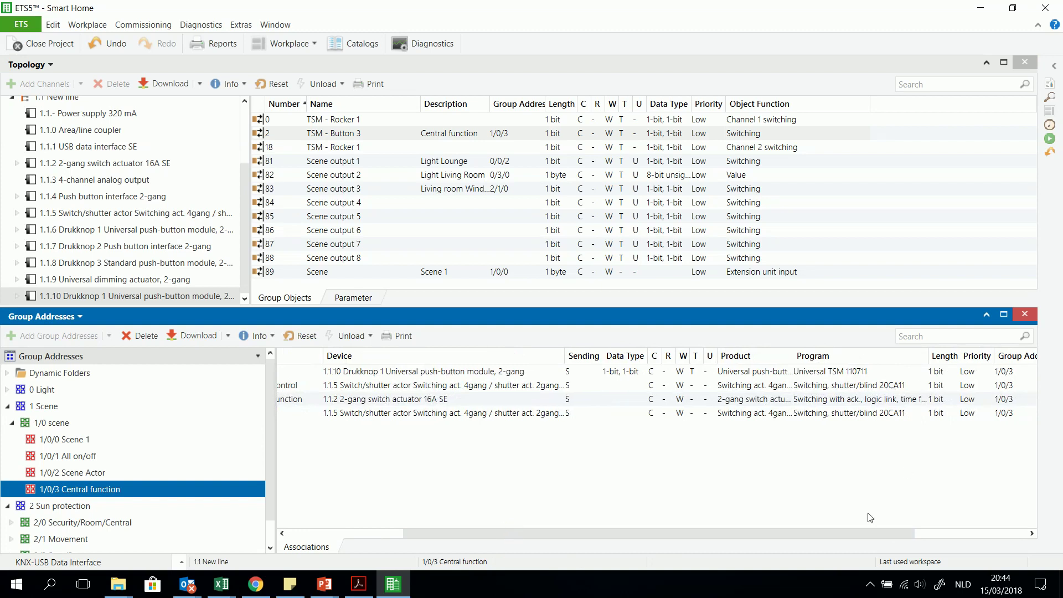
{"action": "left_click_drag", "start_coordinate": [842, 534], "coordinate": [721, 534]}
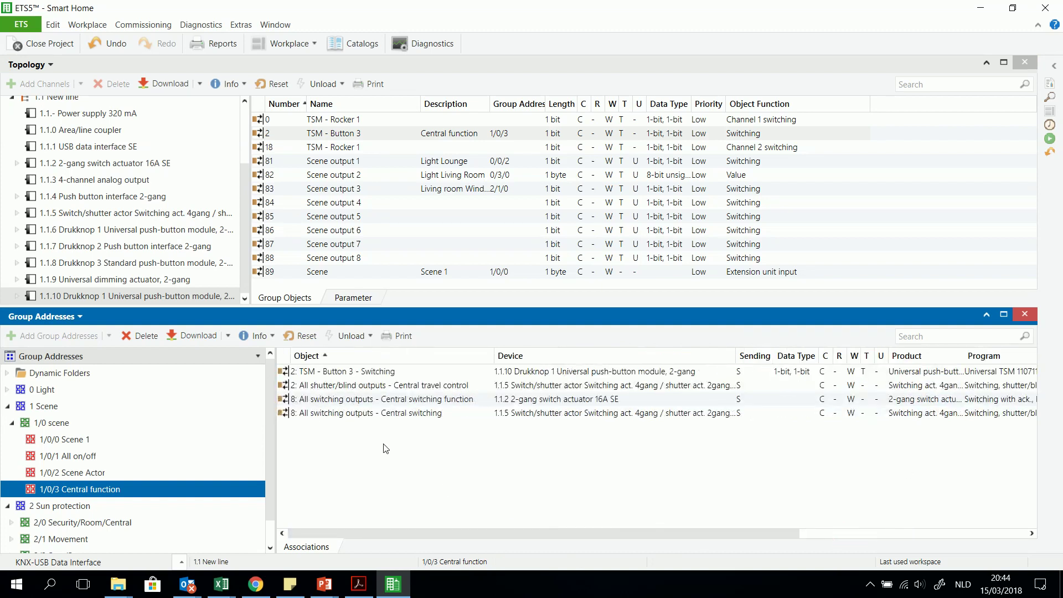